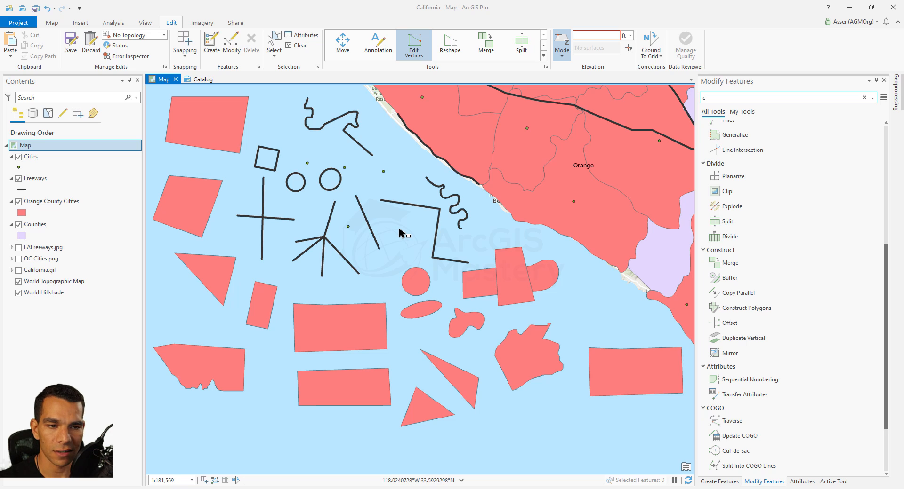
Draw two new Freeways lines, one vertical and one horizontal, crossing the angular freeway near the coast
left_click(211, 47)
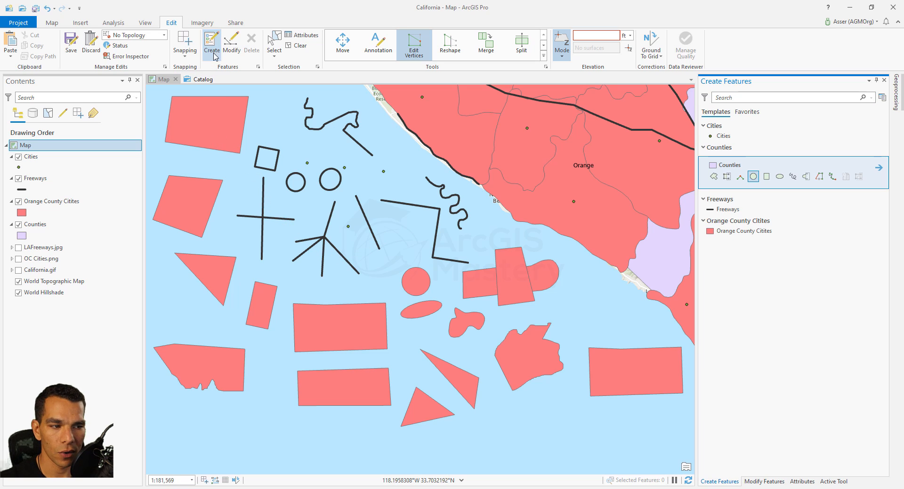
left_click(710, 209)
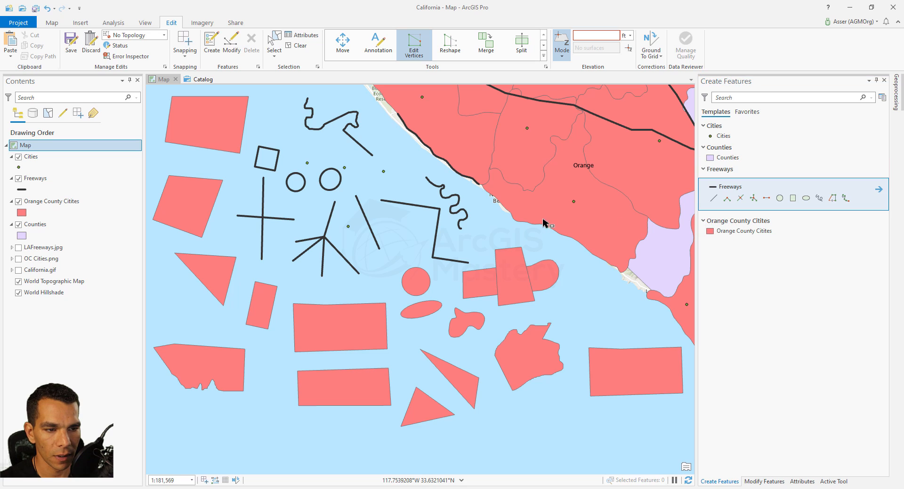
left_click(410, 174)
double_click(407, 240)
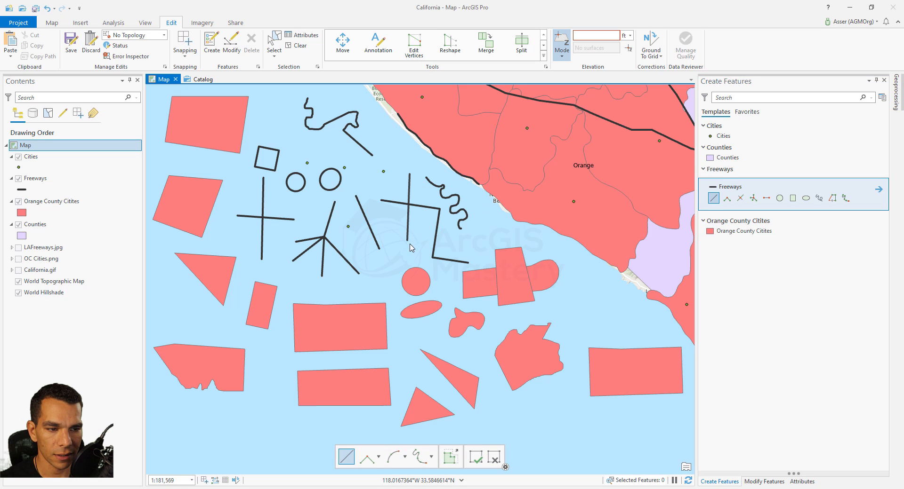
left_click(388, 228)
double_click(463, 241)
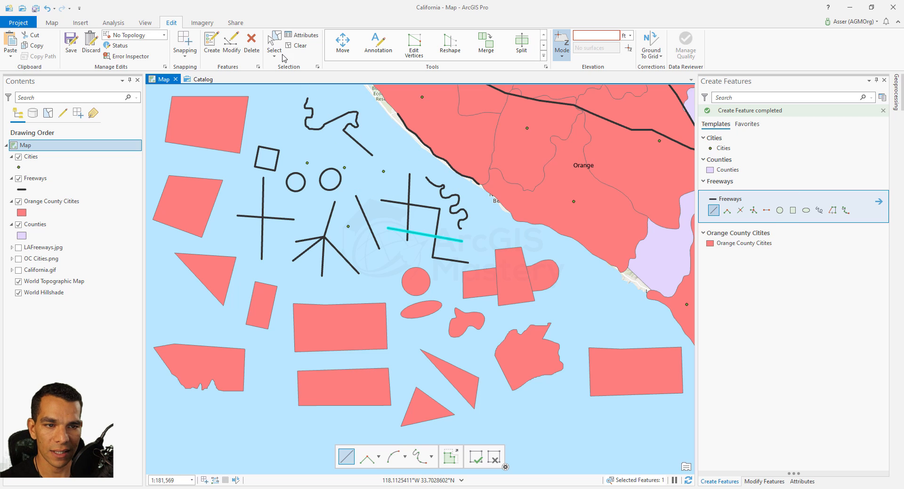
Planarize the intersecting freeway lines by selecting all of them in the crossing area
left_click(231, 45)
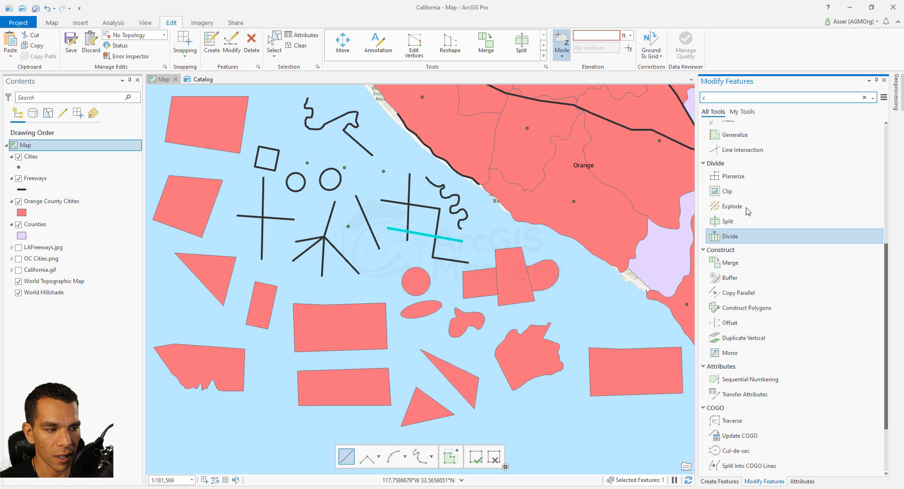
left_click(733, 178)
left_click(733, 178)
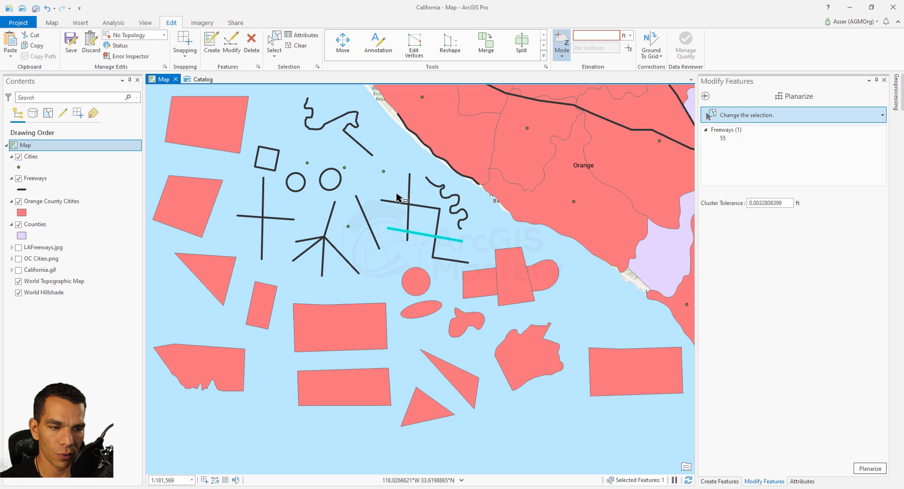
left_click_drag(397, 196, 436, 267)
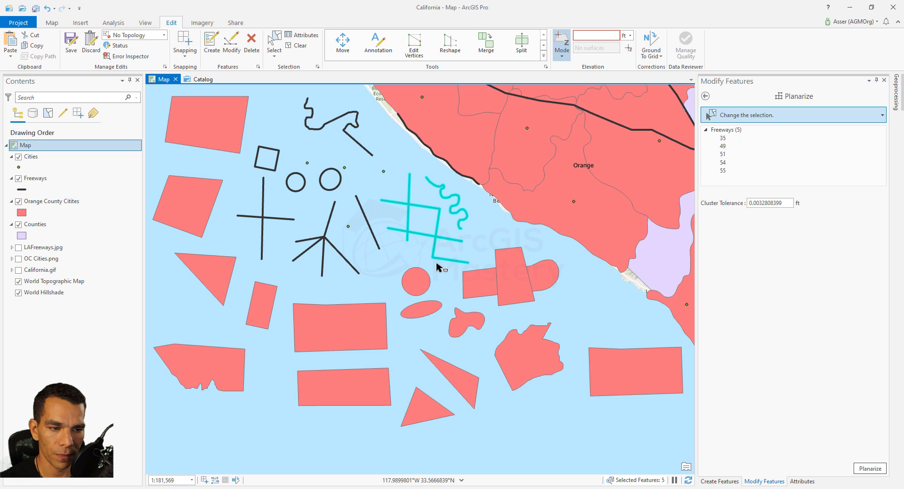
left_click(869, 472)
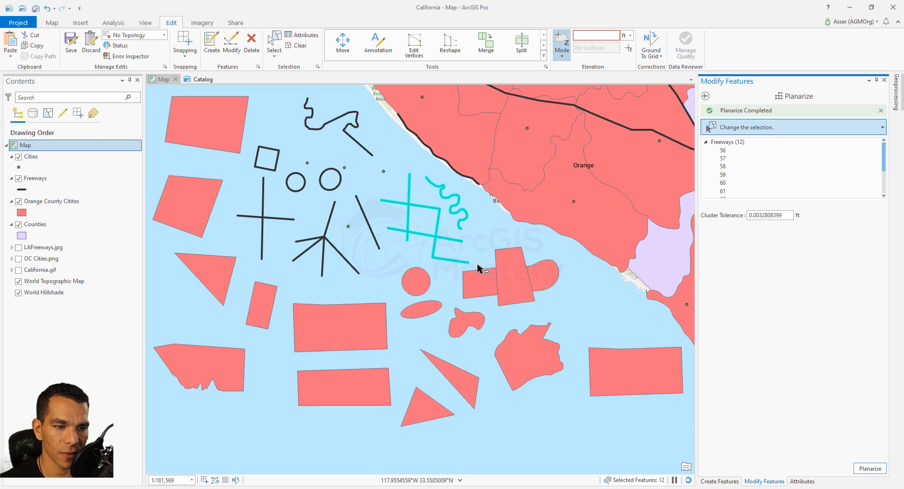
Select individual freeway segments one at a time to inspect the planarized pieces
left_click(500, 239)
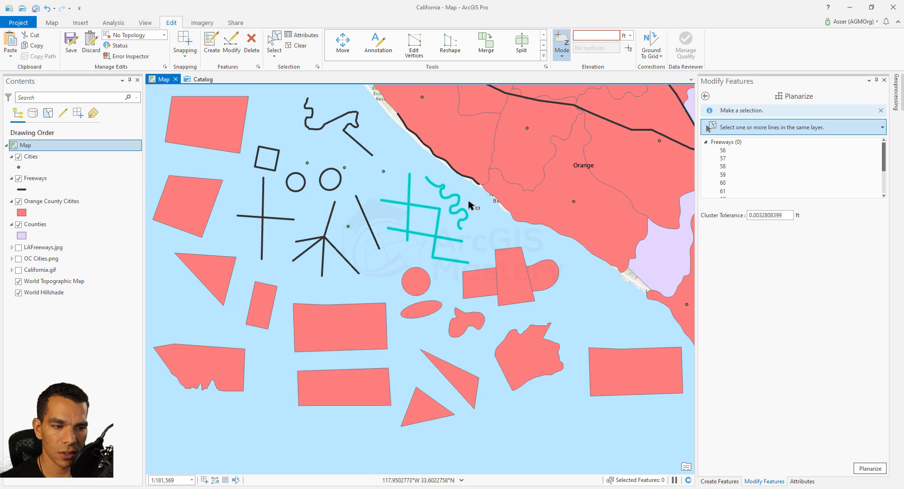
left_click(449, 229)
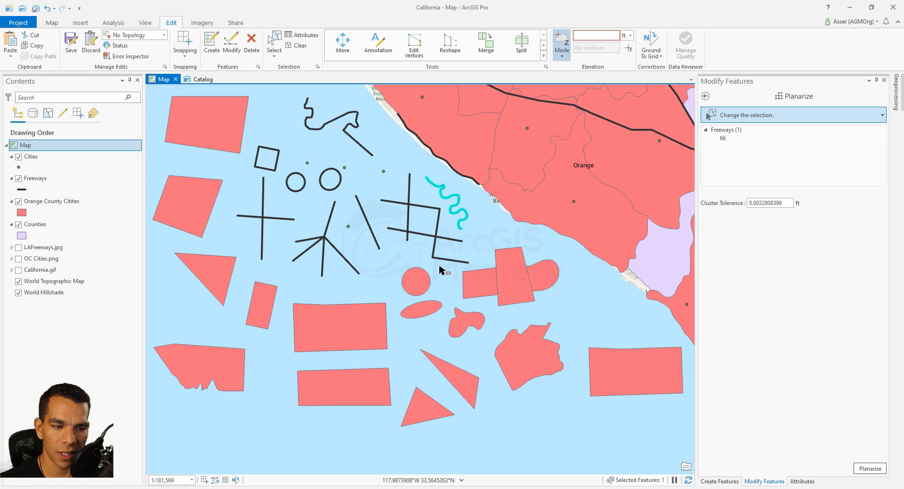
left_click(434, 246)
left_click(444, 239)
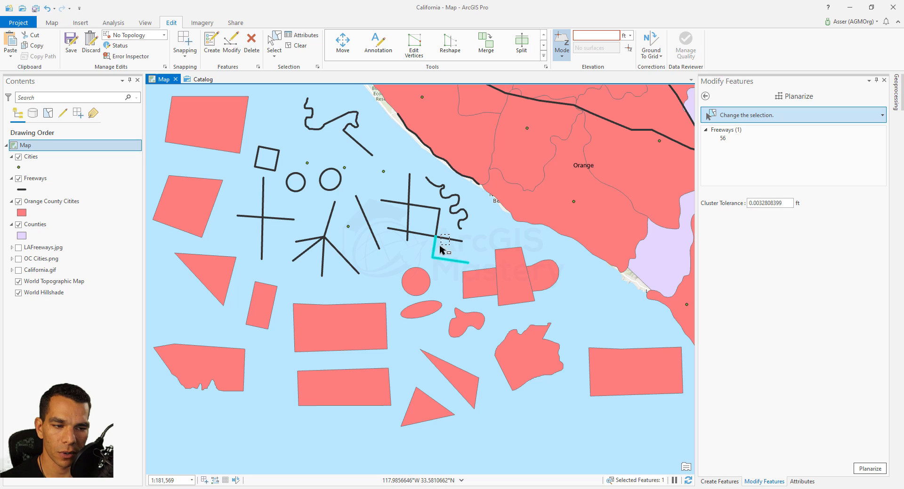
left_click(410, 236)
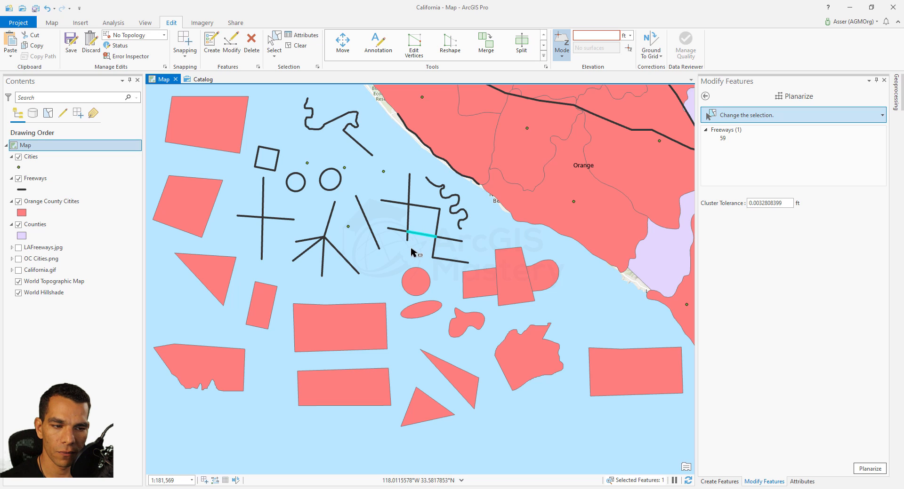
left_click_drag(393, 224, 414, 189)
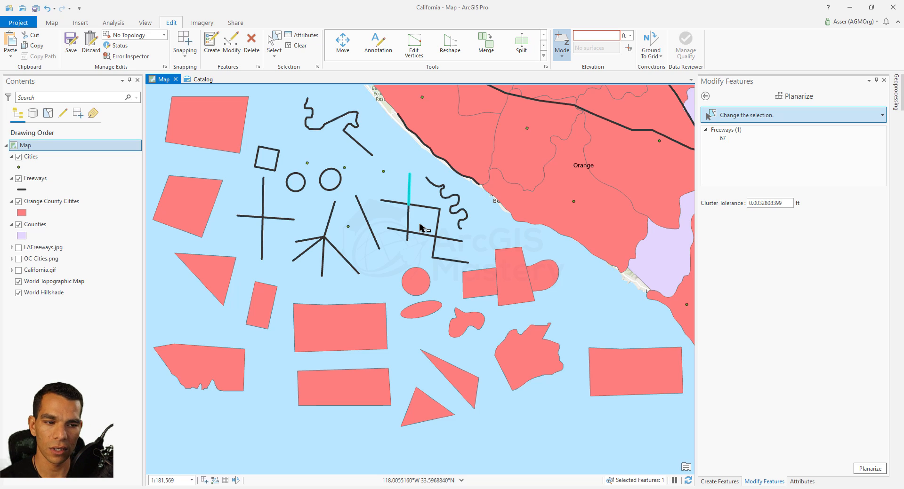
Explode the multipart triangle feature of Orange County Citites into separate features
left_click(705, 97)
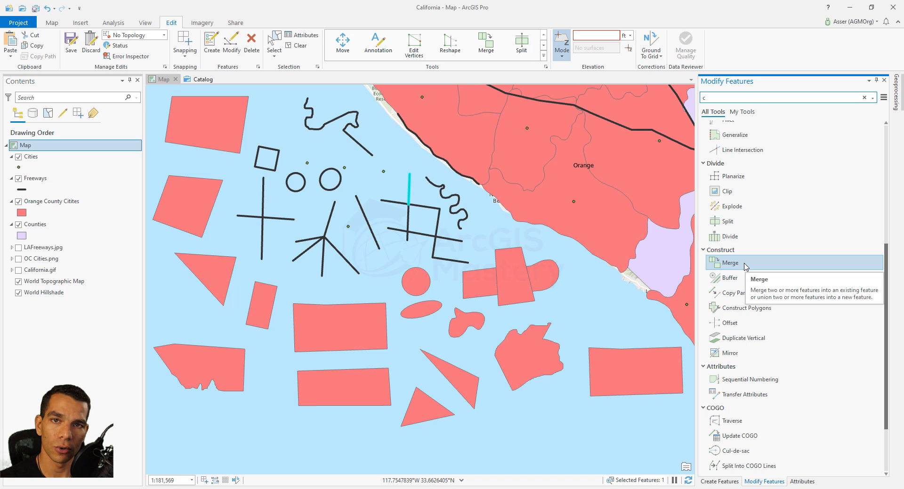
left_click(271, 47)
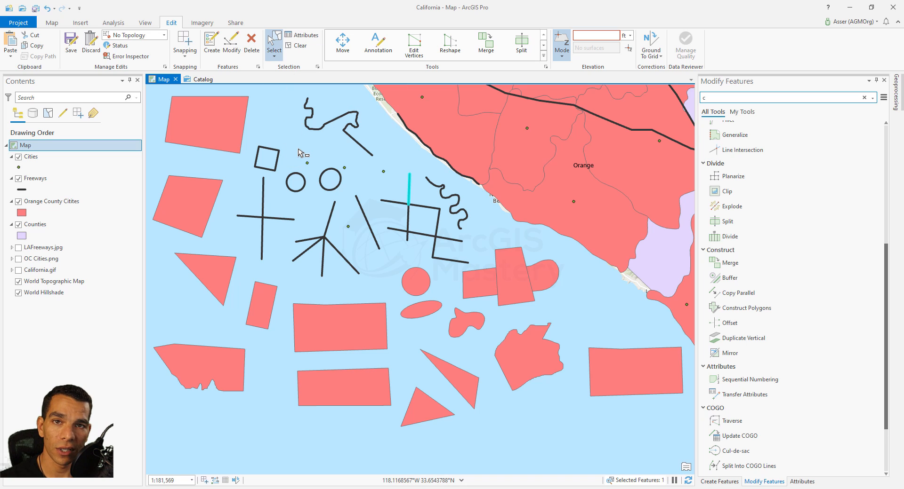
left_click(461, 386)
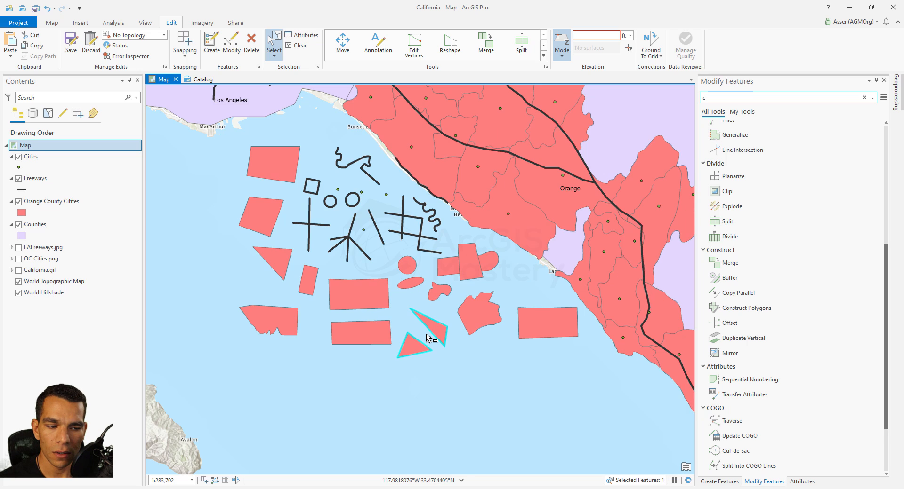
scroll(430, 333, "up", 4)
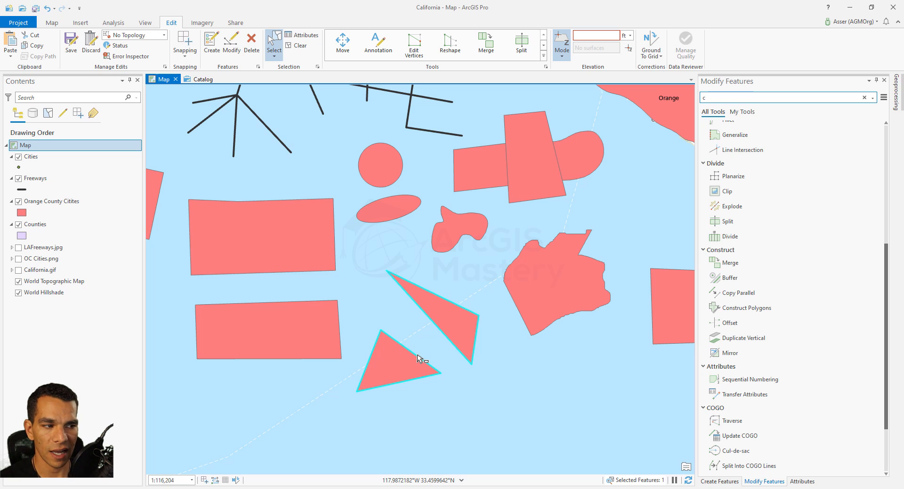
left_click(487, 296)
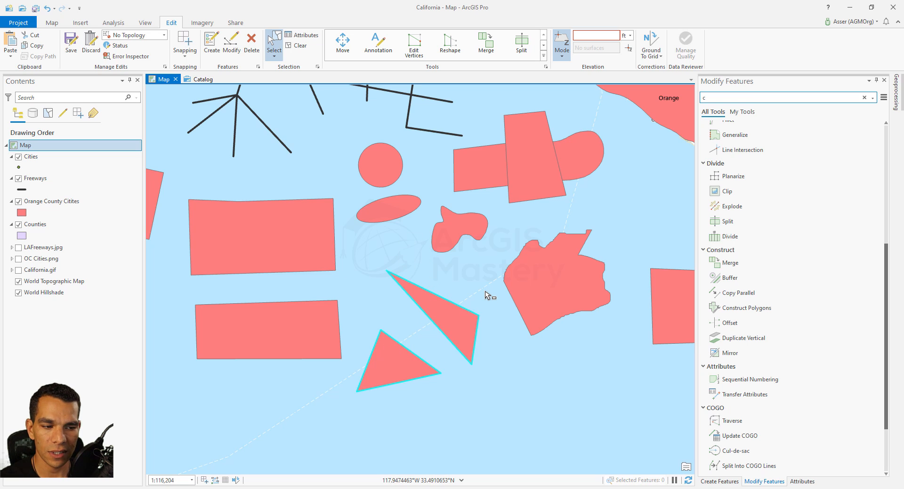
left_click(451, 323)
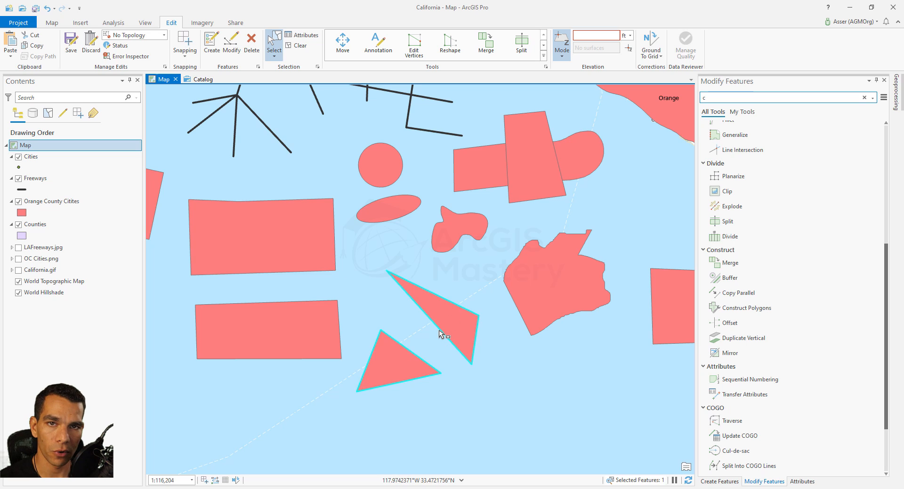
left_click(735, 207)
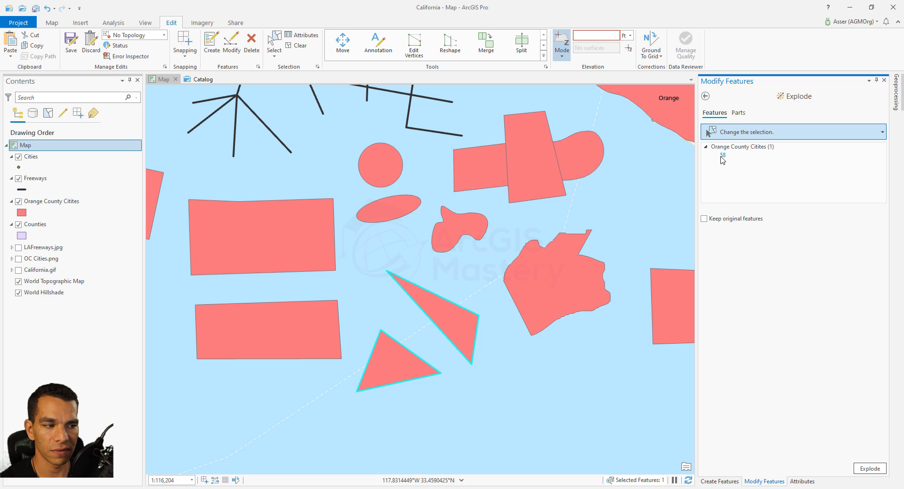
left_click(869, 468)
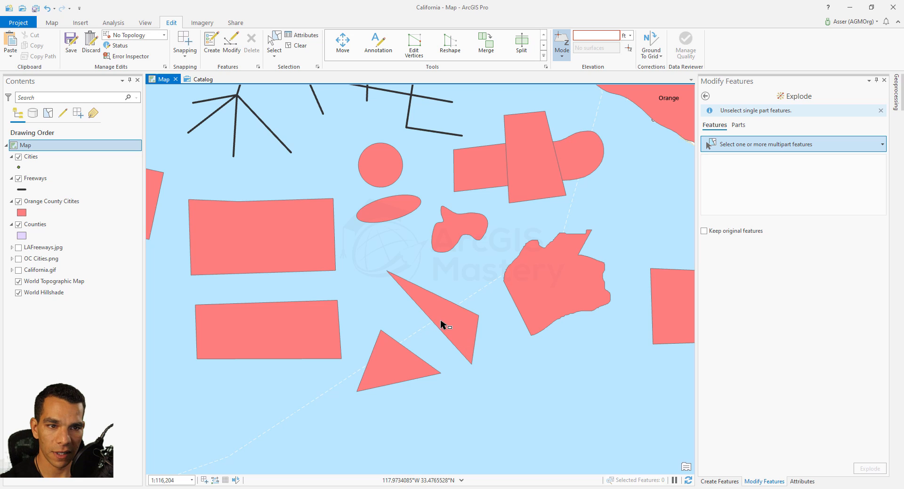
Select each triangle in turn to check they are now separate features
left_click(276, 41)
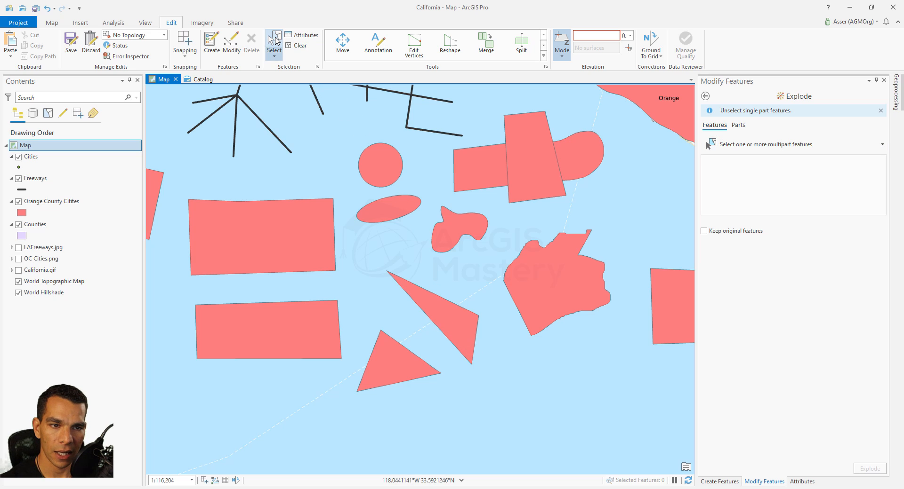
left_click(444, 324)
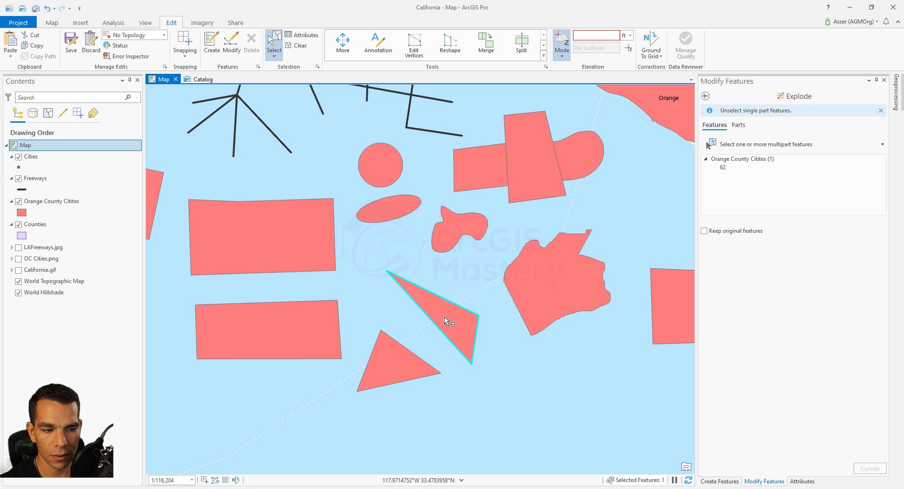
left_click(402, 358)
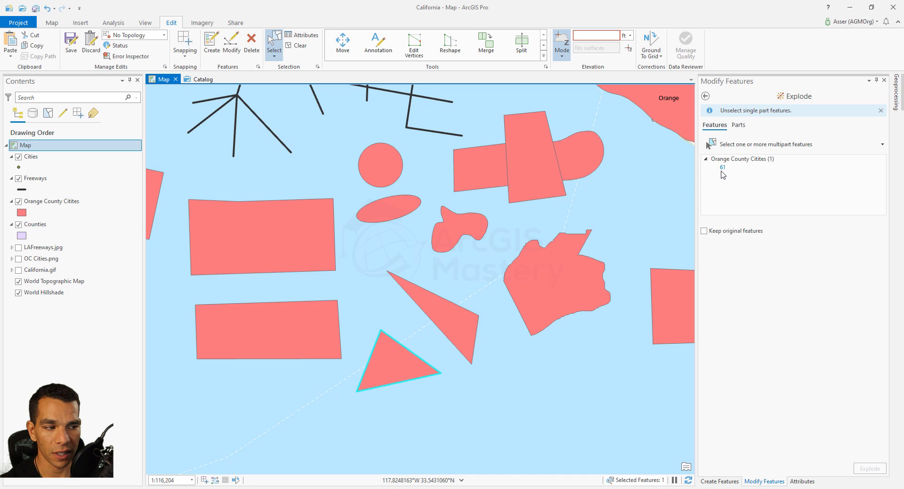
left_click(472, 329)
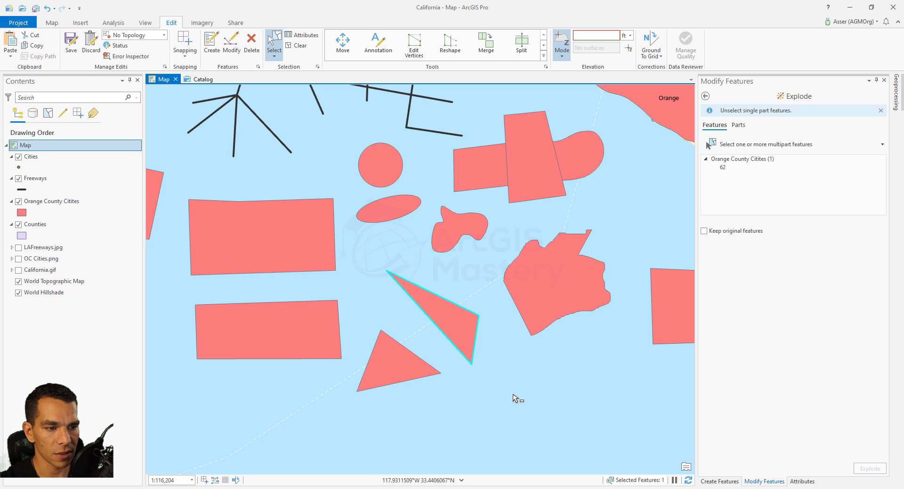
Split the middle rectangle polygon into two halves with a vertical splitting line
scroll(518, 399, "down", 2)
left_click(705, 96)
type("c")
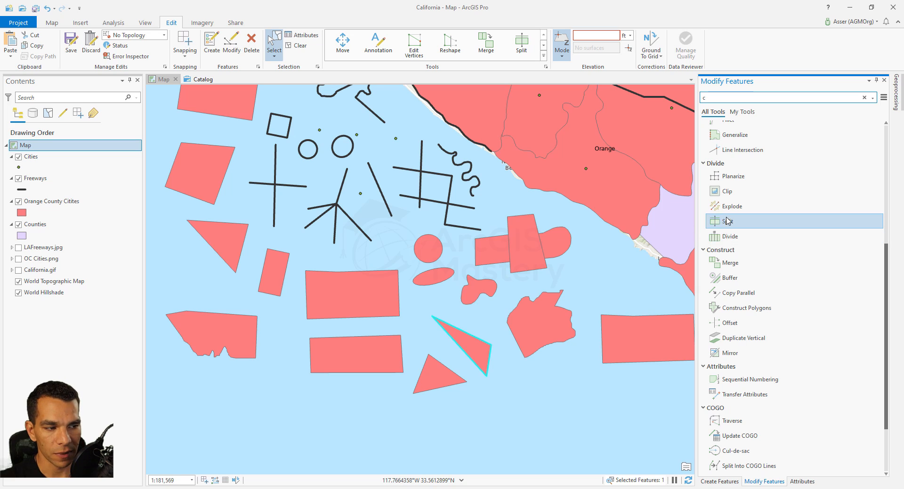
left_click(344, 296)
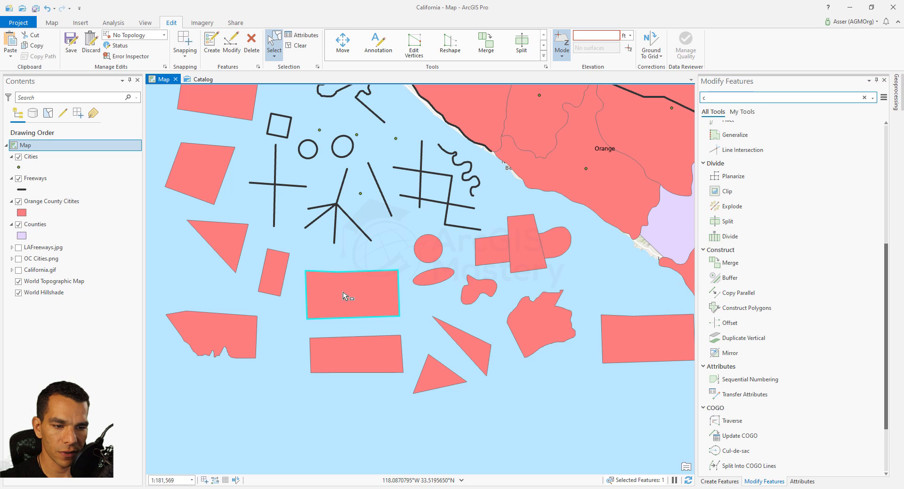
left_click(724, 223)
left_click(347, 254)
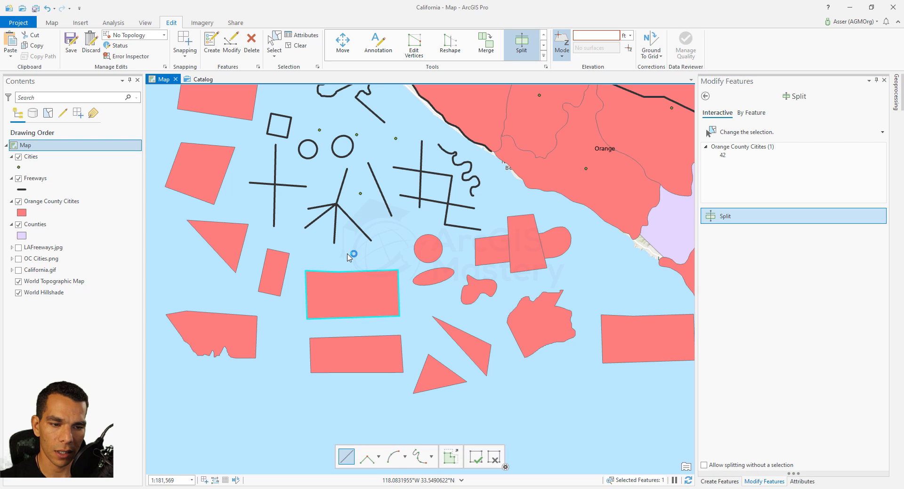
double_click(351, 329)
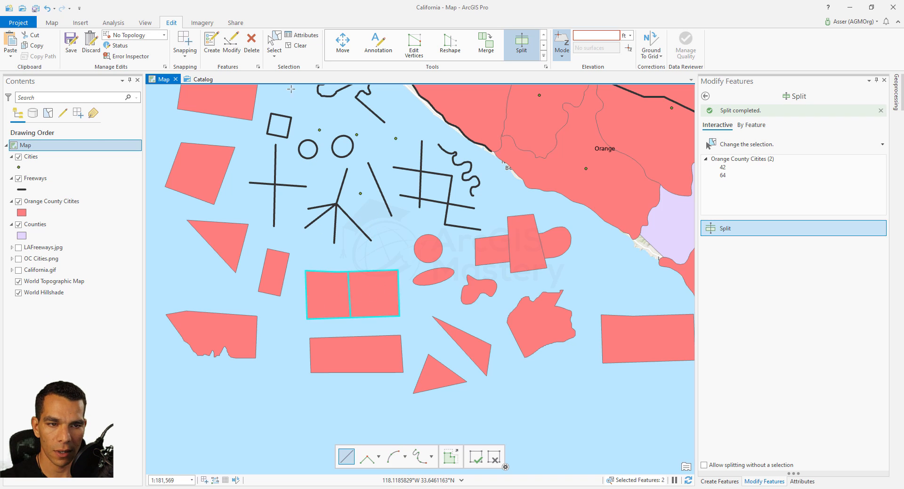
Split the lower leg of the cross-shaped freeway with a horizontal cutting line
left_click(274, 41)
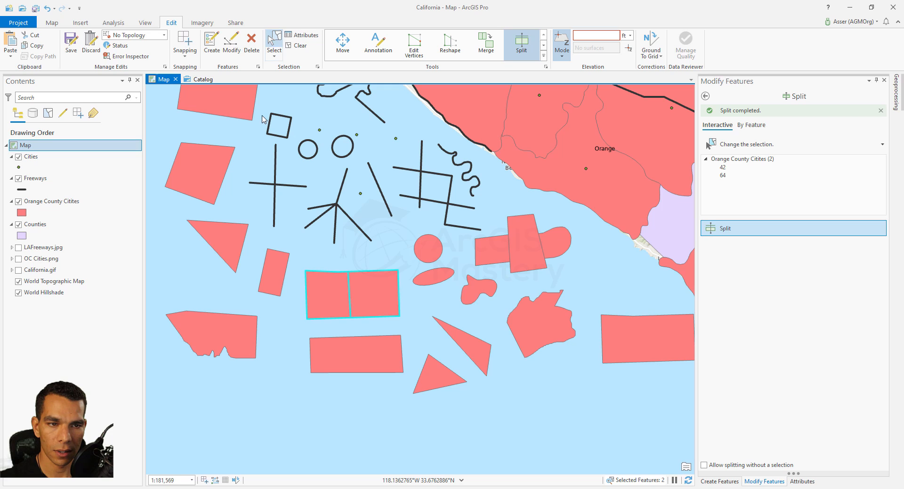
left_click(284, 223)
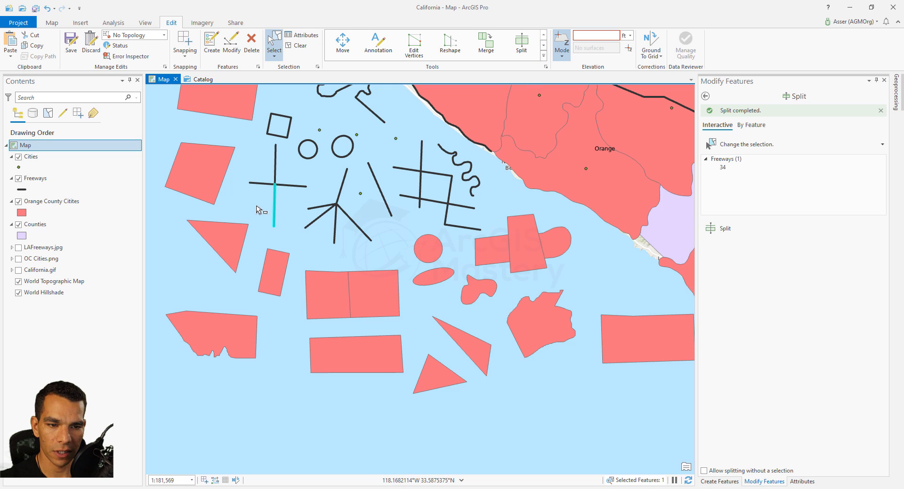
left_click(722, 229)
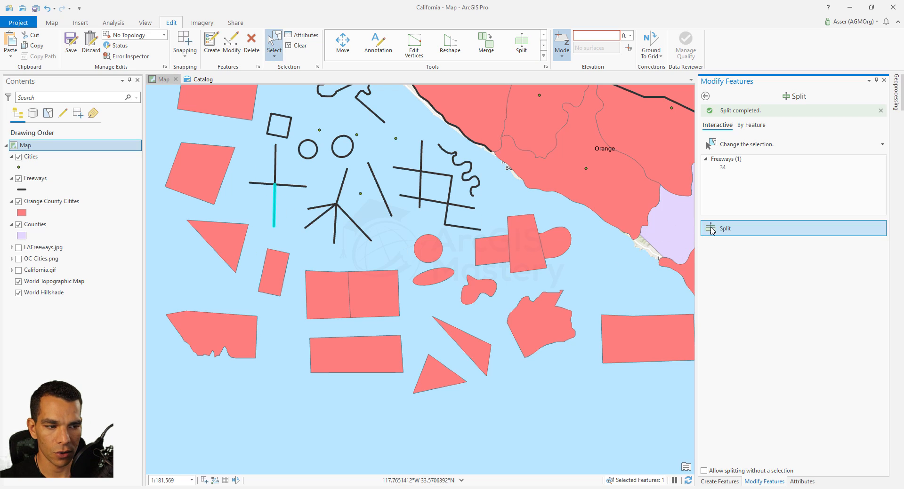
left_click(248, 208)
double_click(294, 210)
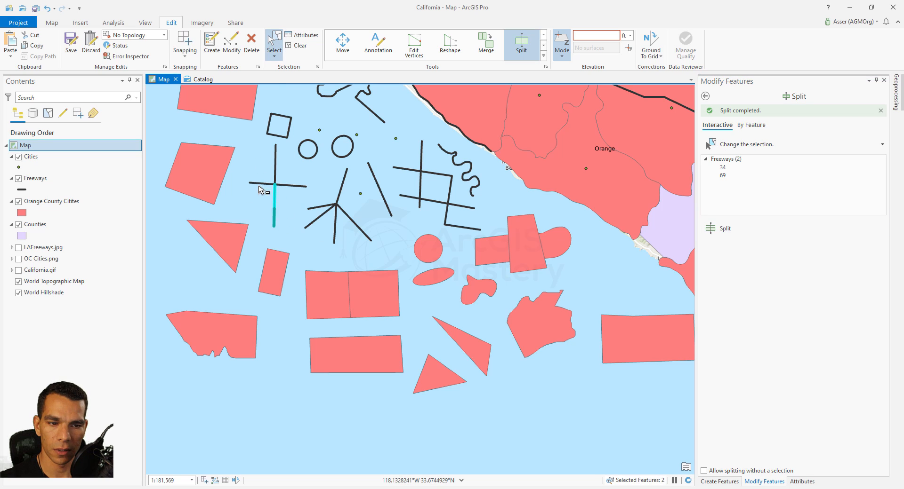
Move the lower triangle up so it overlaps the right end of the lower rectangle
left_click_drag(271, 188, 266, 227)
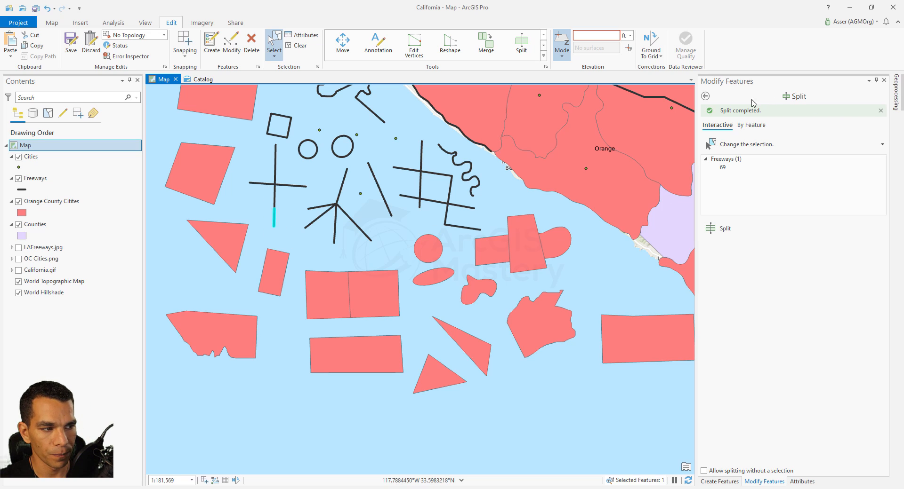
left_click(754, 126)
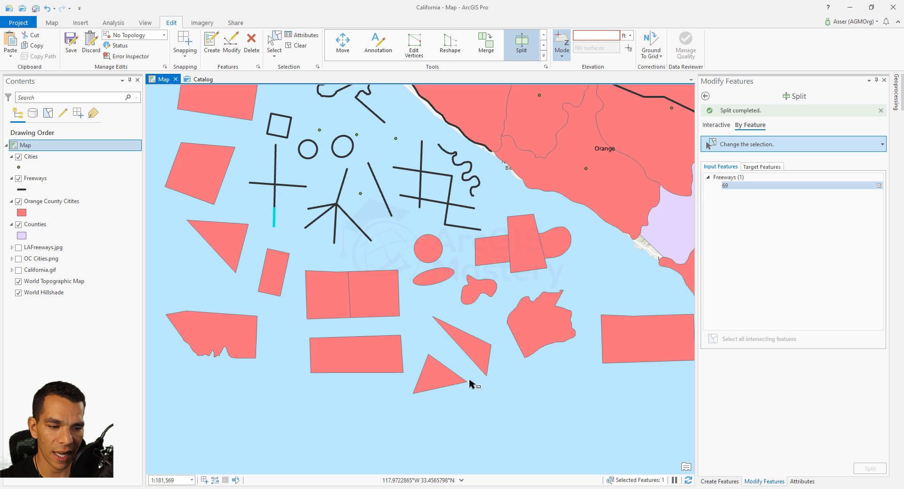
left_click(432, 369)
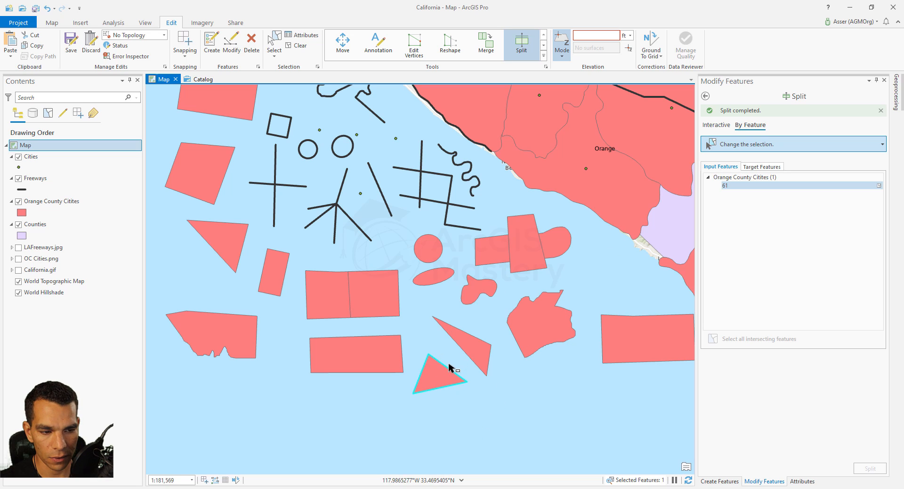
right_click(442, 375)
left_click(440, 374)
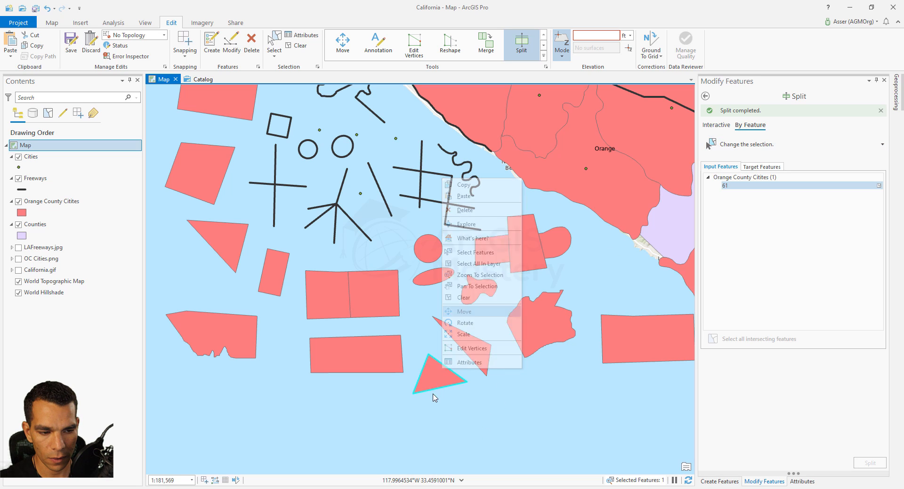
left_click_drag(434, 380, 387, 361)
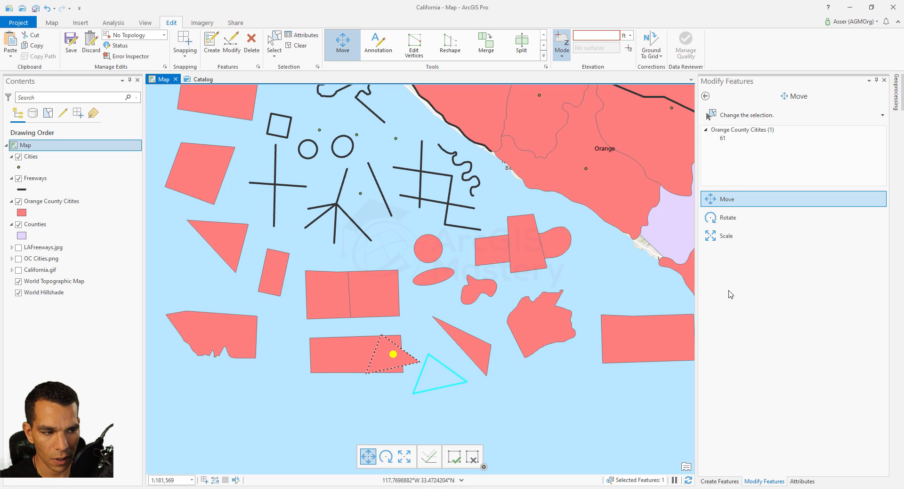
Split by feature, using the overlapping triangle as input feature and the lower rectangle as target feature
left_click(705, 96)
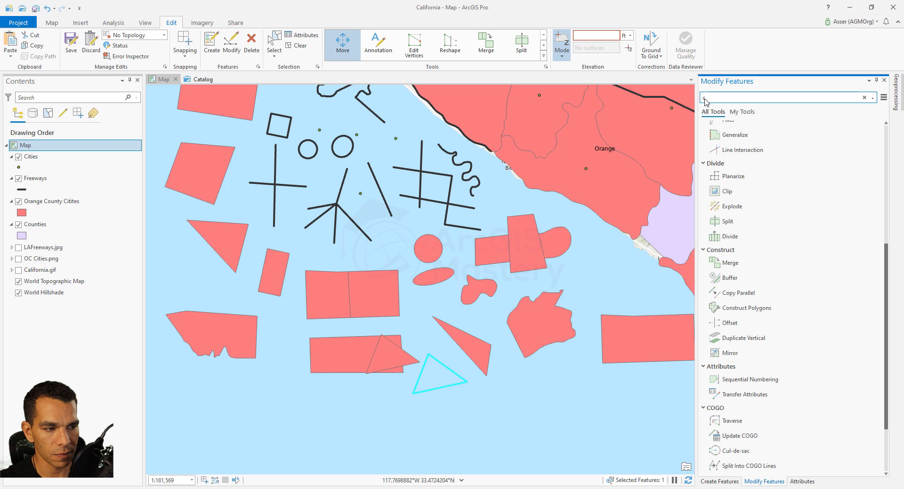
left_click(727, 222)
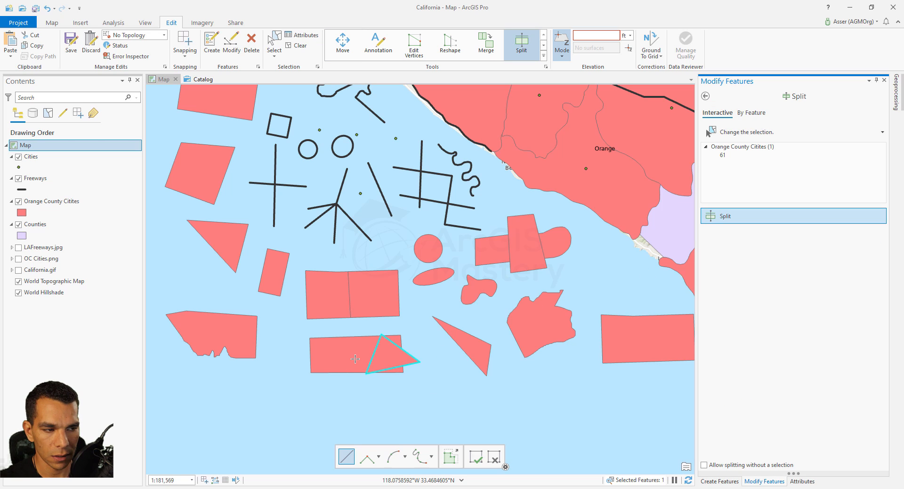
left_click(749, 114)
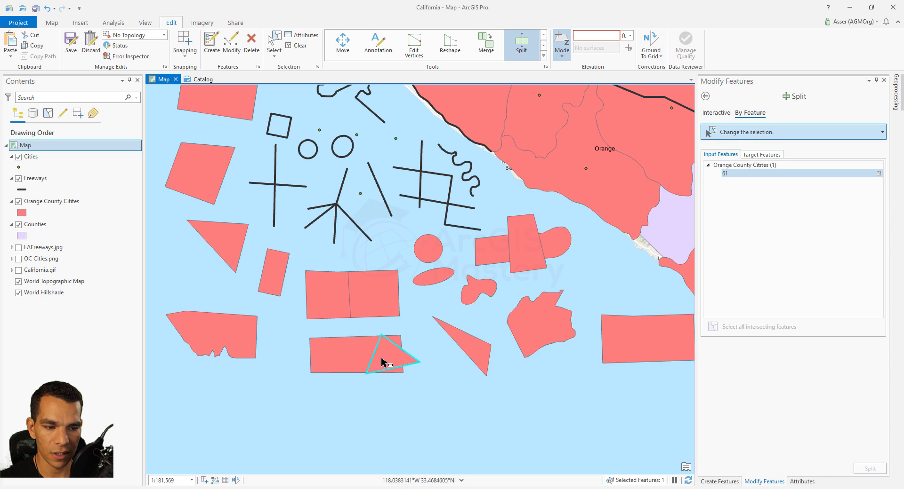
left_click(762, 155)
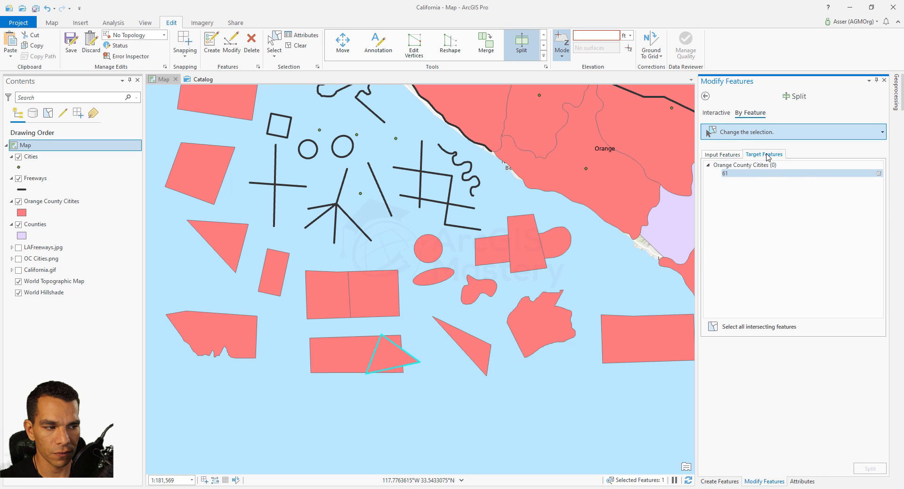
left_click(338, 360)
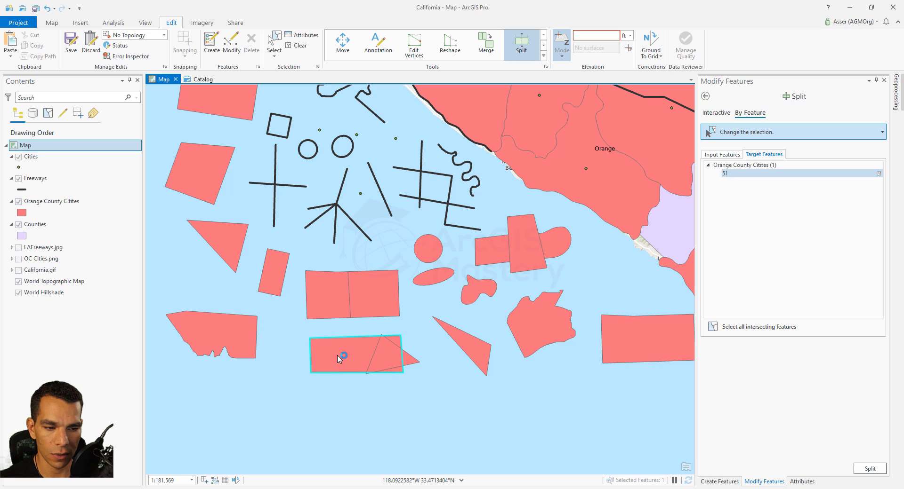
left_click(871, 470)
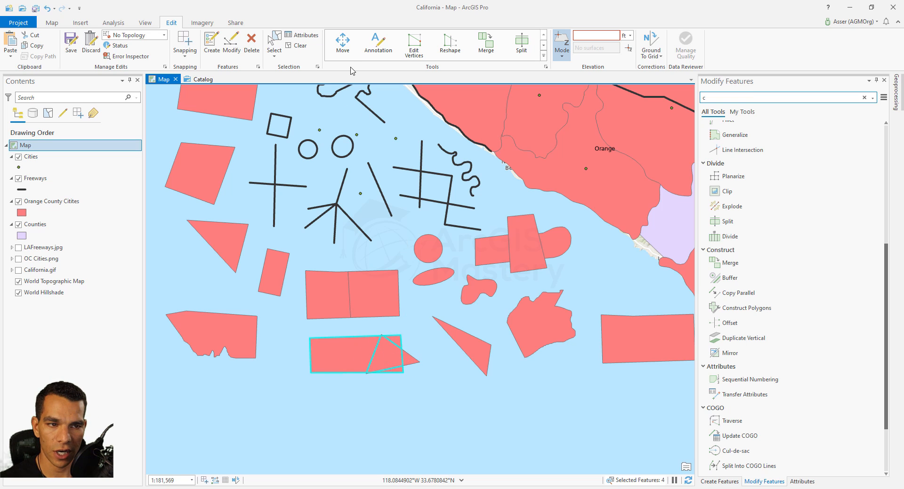
Move the split rectangle and triangle pieces down and to the left of their original spot
left_click(343, 46)
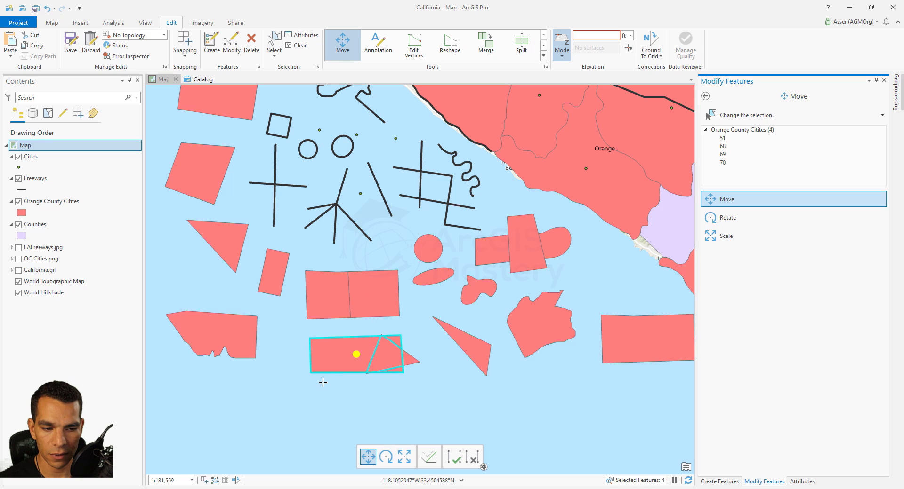
left_click_drag(355, 356, 315, 393)
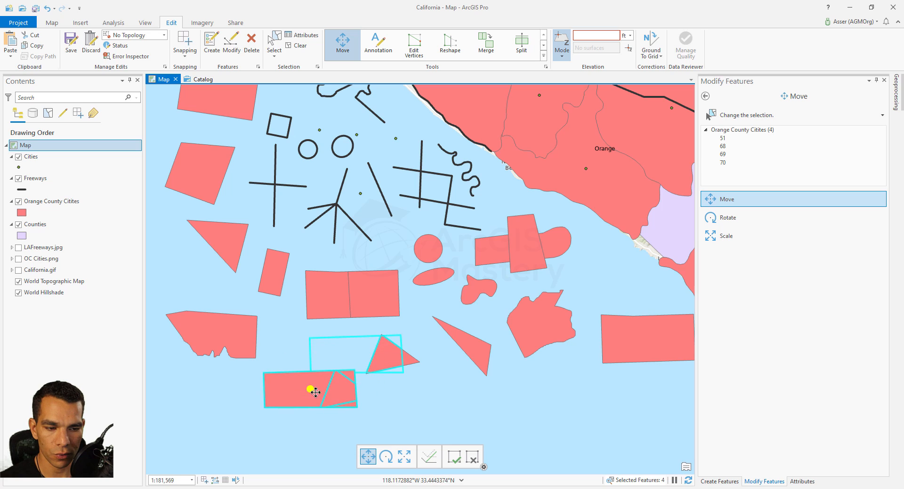
key("F2")
left_click(410, 361)
left_click_drag(393, 356, 437, 383)
key("F2")
left_click(312, 396)
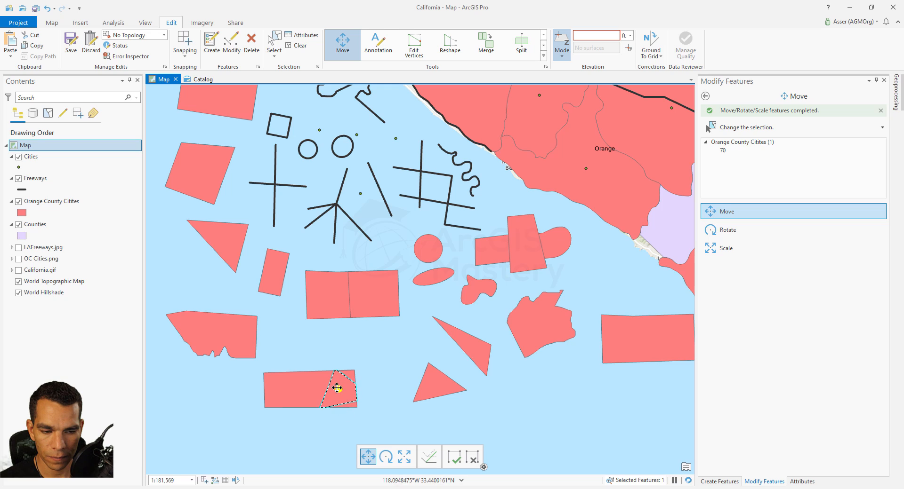
Drag the triangle pieces cut out of the rectangle up and away from it
left_click_drag(340, 395, 396, 354)
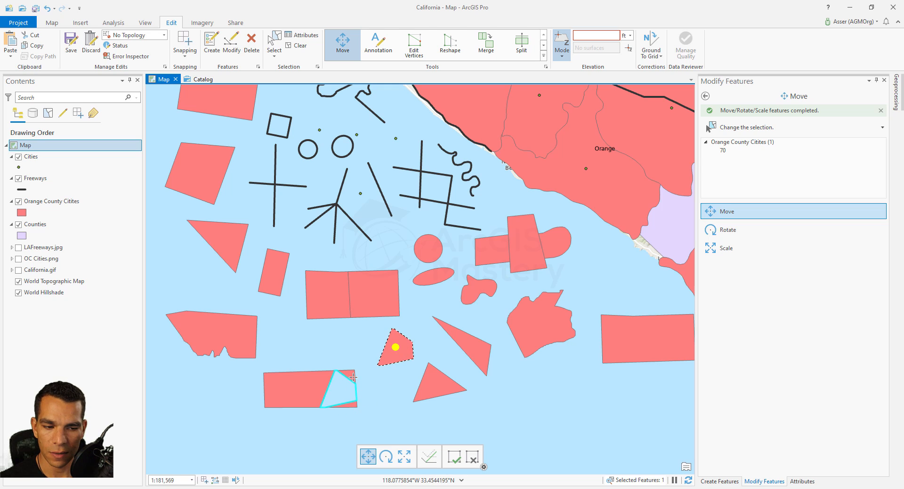
key("ctrl+z")
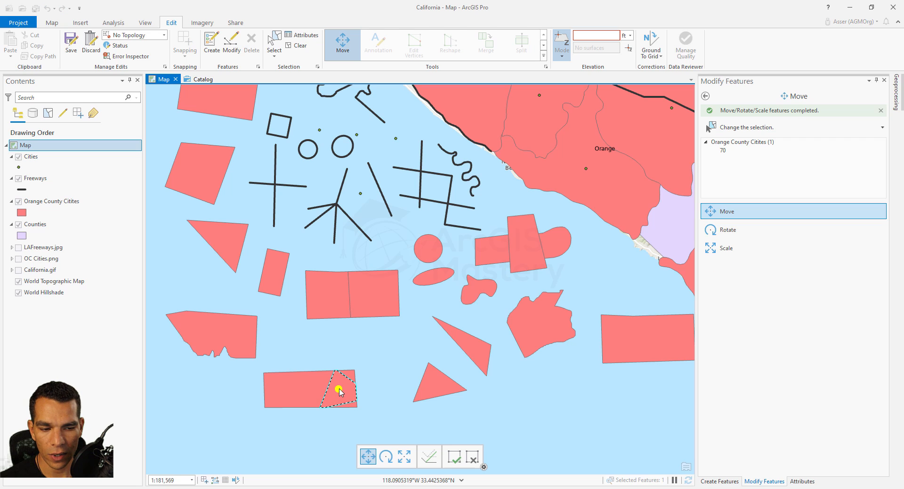
left_click_drag(339, 392, 396, 348)
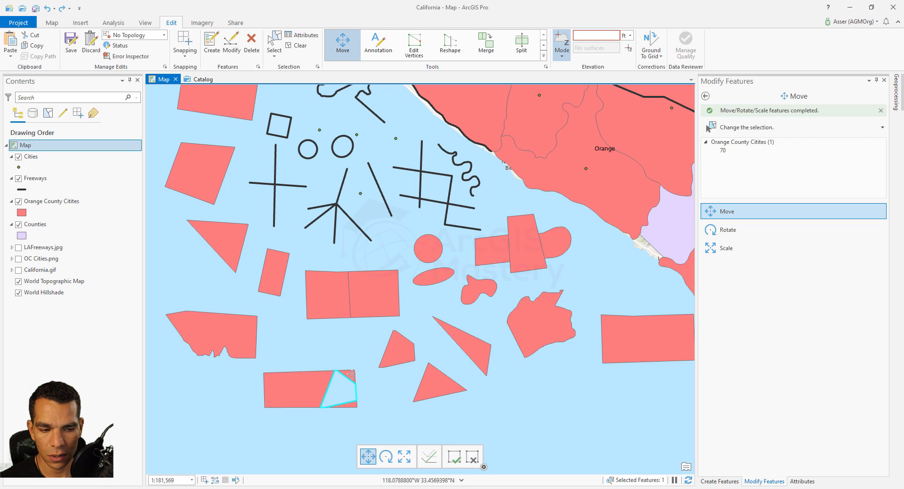
left_click(352, 375)
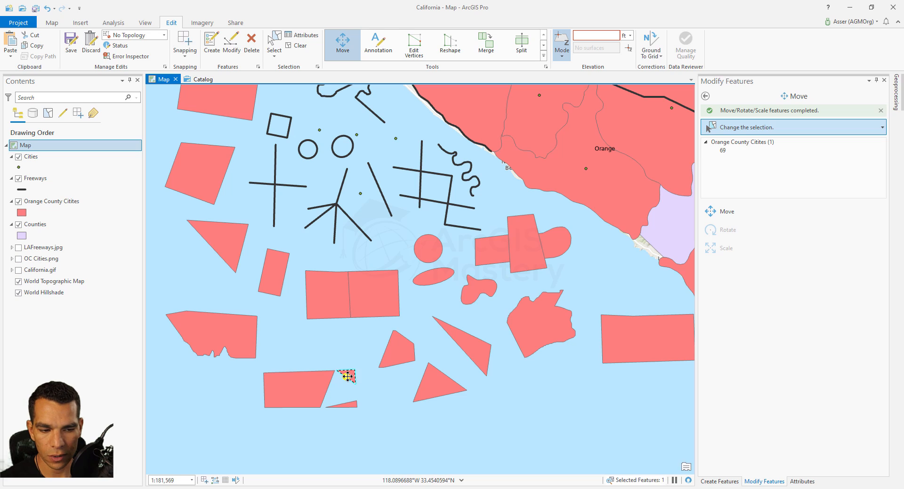
left_click_drag(348, 377, 358, 348)
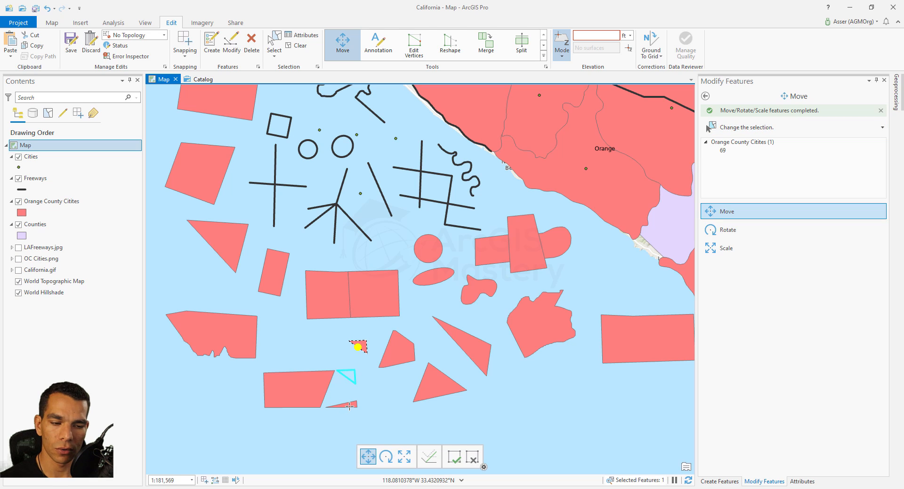
Split the irregular polygon on the left with a multi-segment cutting line drawn across it
left_click(705, 95)
scroll(727, 224, "down", 5)
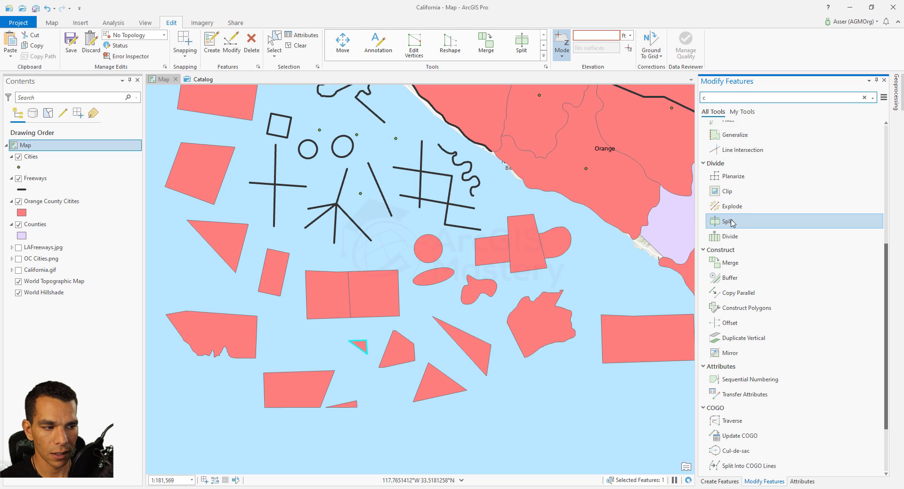
left_click(727, 222)
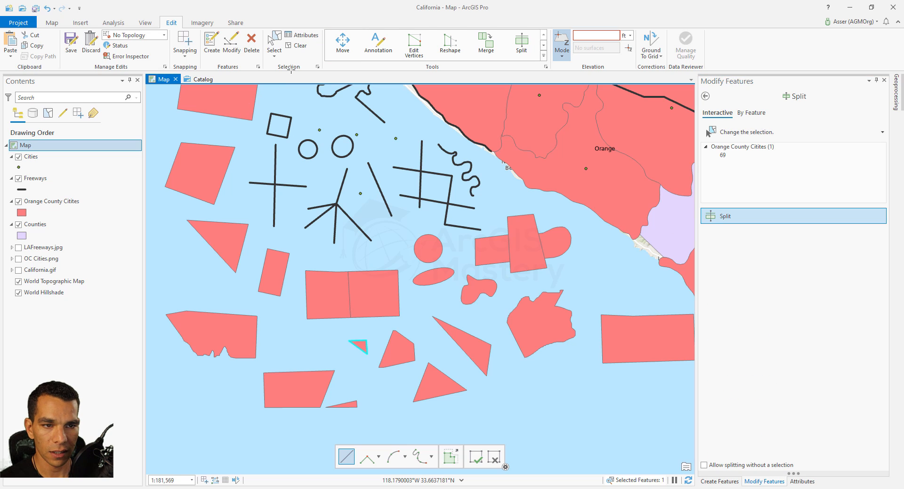
left_click(279, 45)
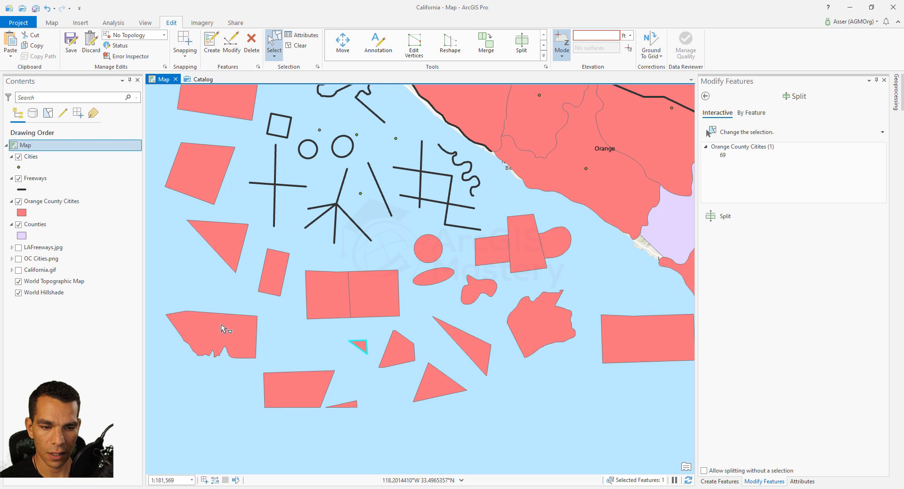
left_click(221, 329)
left_click(727, 216)
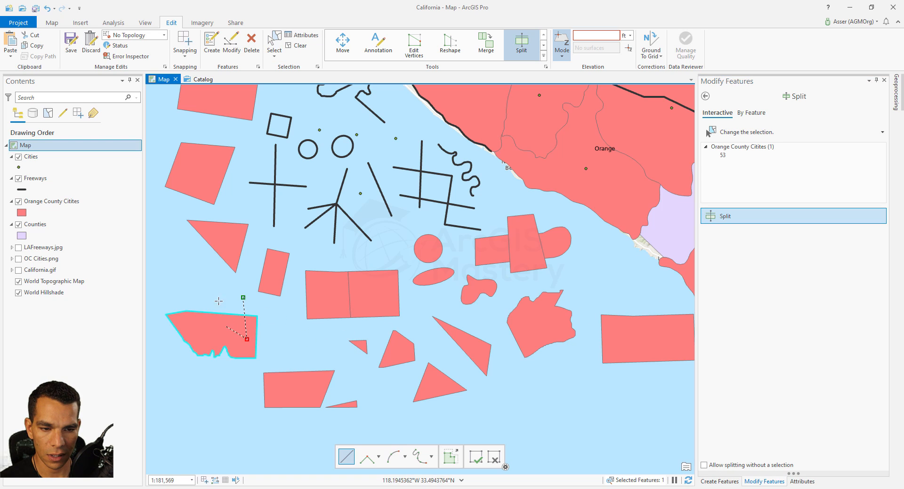
left_click(212, 286)
left_click(217, 333)
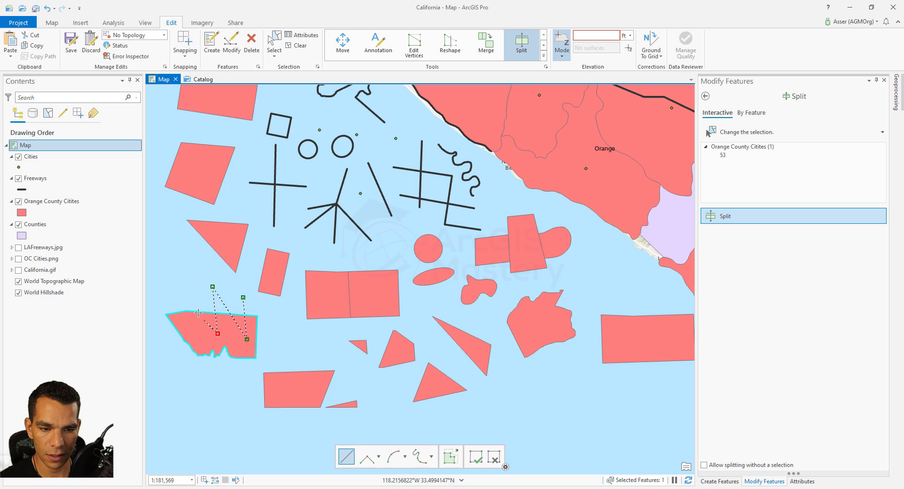
double_click(161, 333)
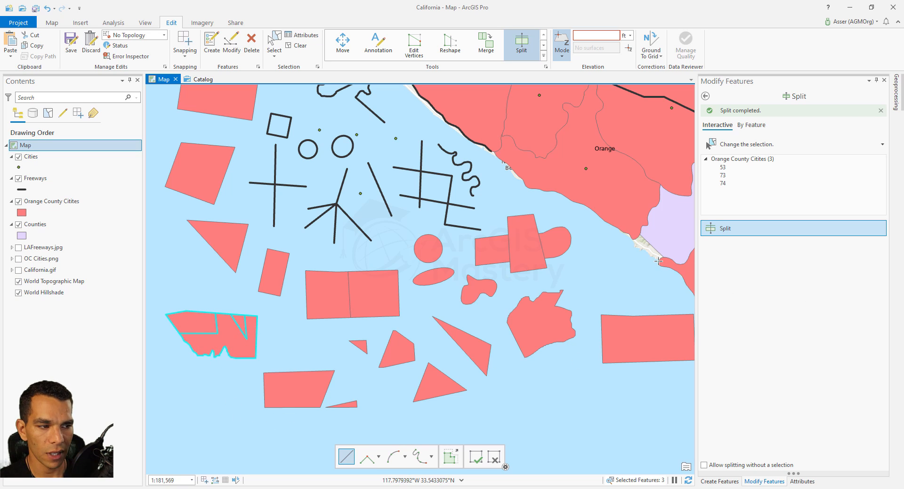
Open the Divide tool for the rectangle near the coast and turn on the preview
left_click(705, 96)
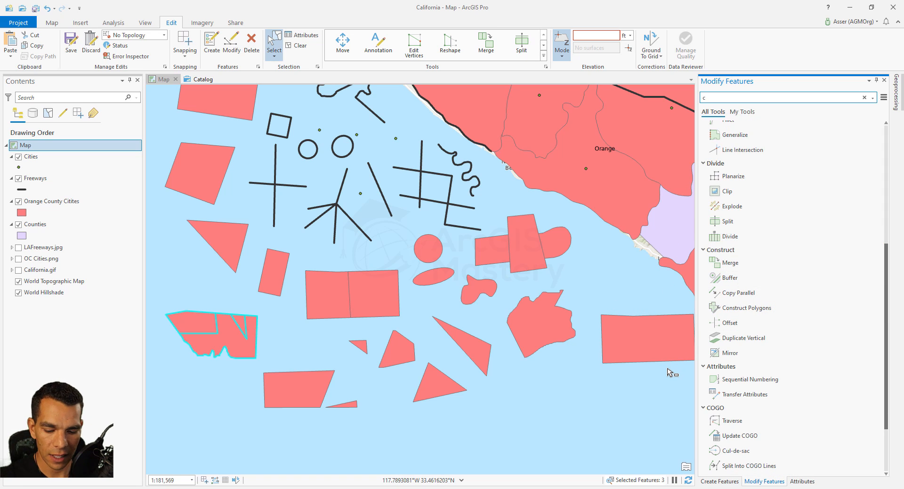
scroll(670, 378, "up", 4)
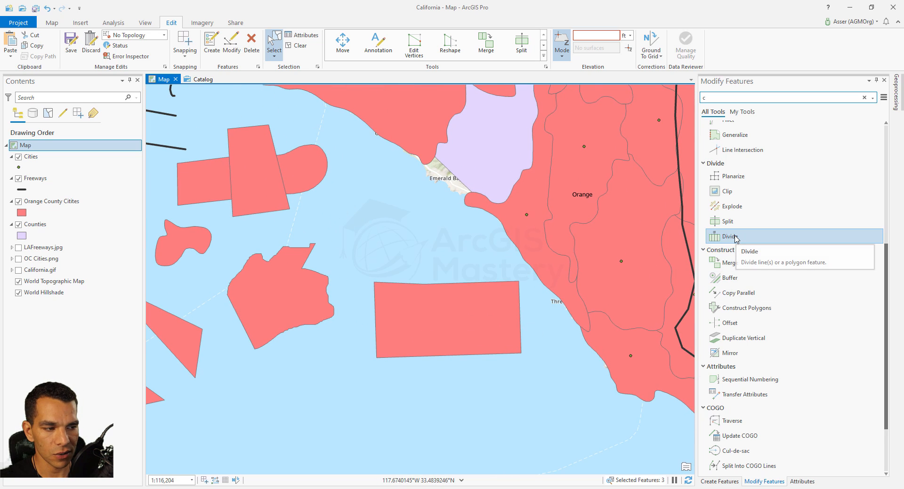
left_click(476, 318)
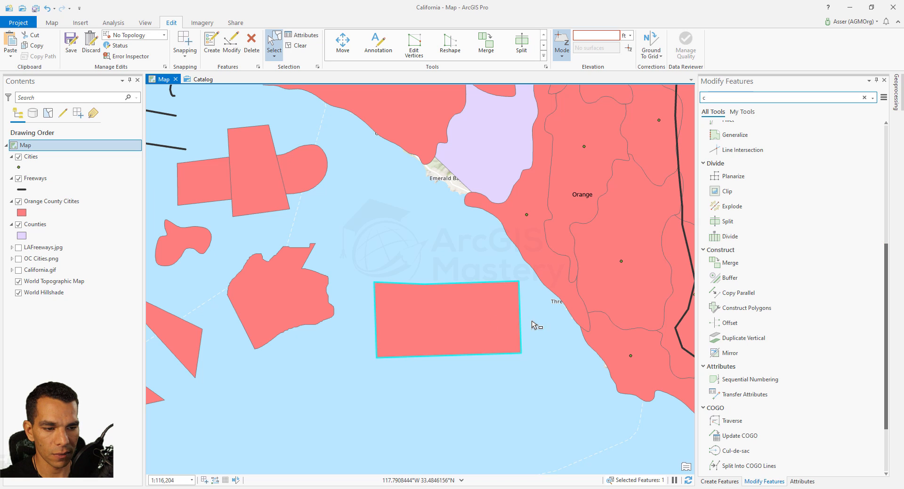
left_click(726, 240)
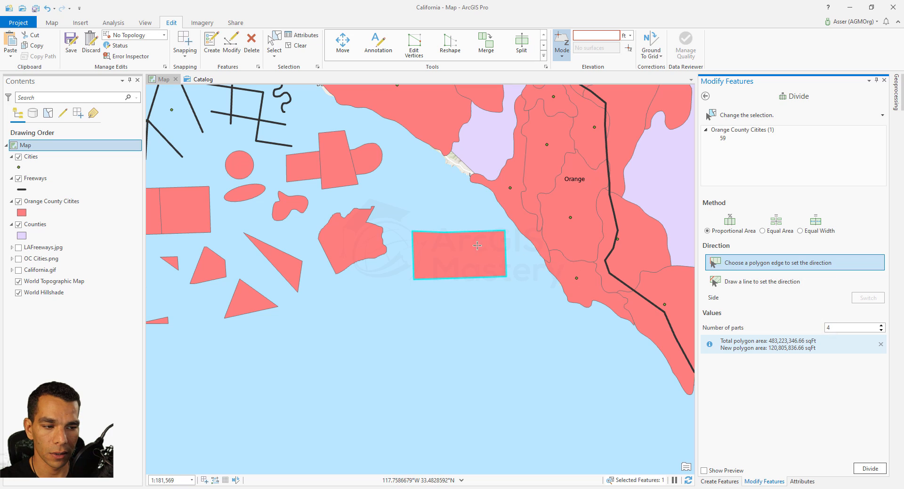
left_click(704, 471)
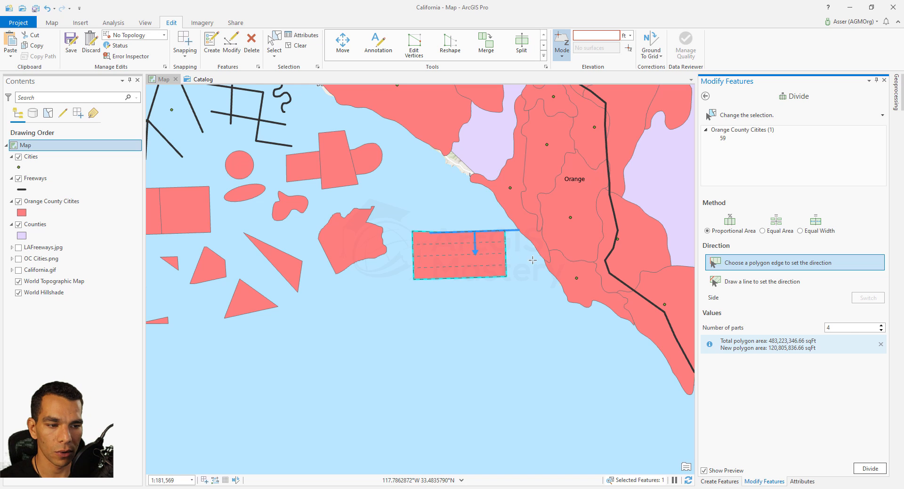
Set the division direction from the rectangle's right edge, then from its bottom edge
left_click(506, 260)
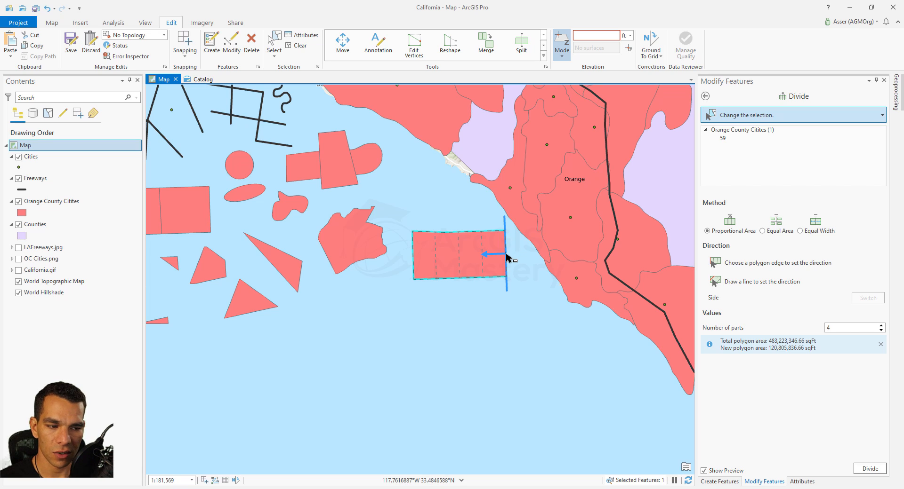
left_click(461, 279)
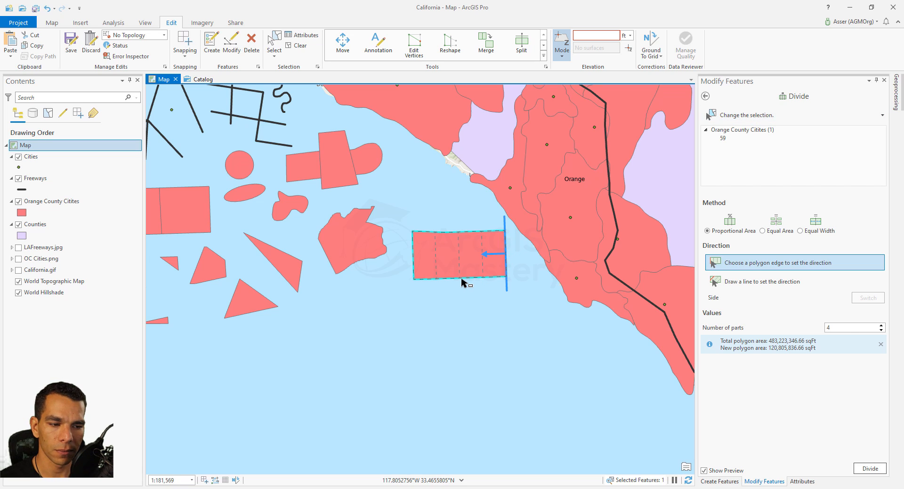
left_click(461, 280)
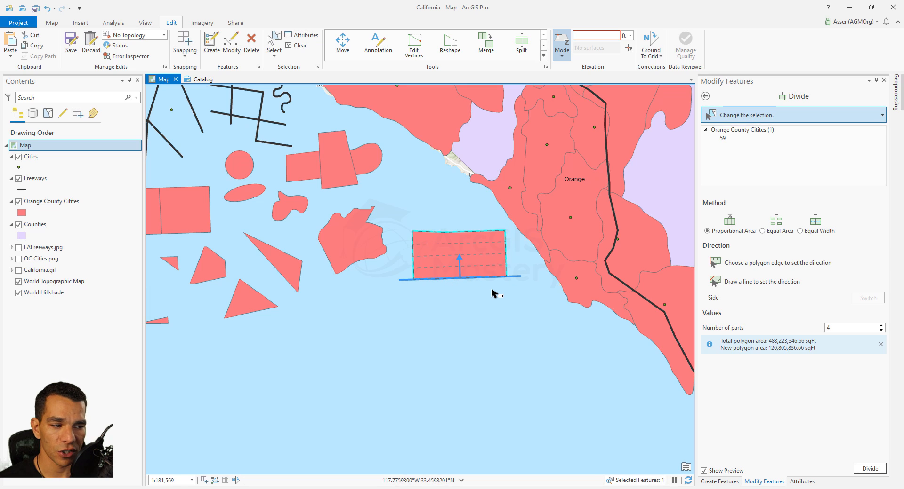
Draw a diagonal line across the coastal rectangle to set the division direction
left_click(768, 284)
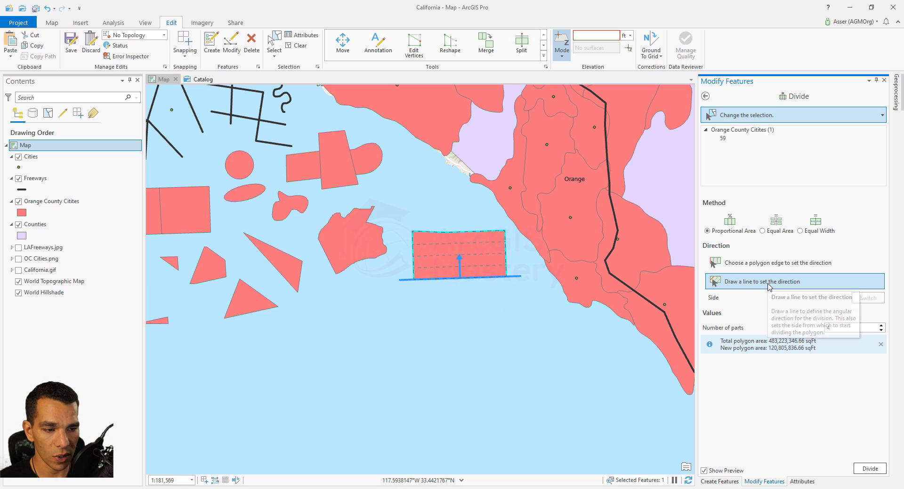
left_click(444, 216)
double_click(392, 265)
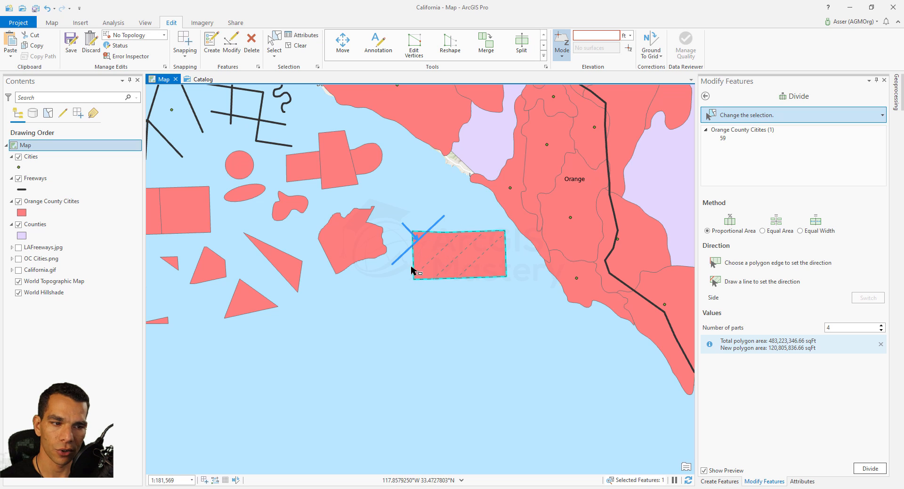
Divide the rectangle into 6 parts, then undo the division
left_click(881, 326)
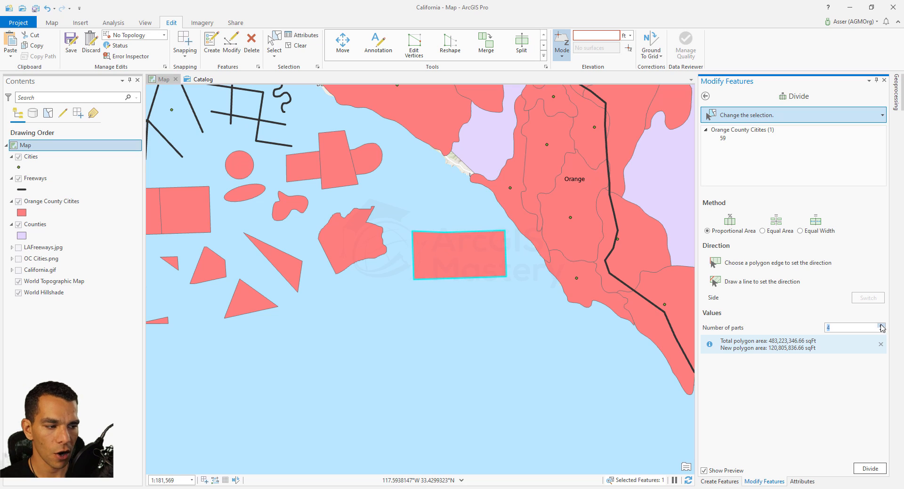
left_click(881, 326)
left_click(880, 326)
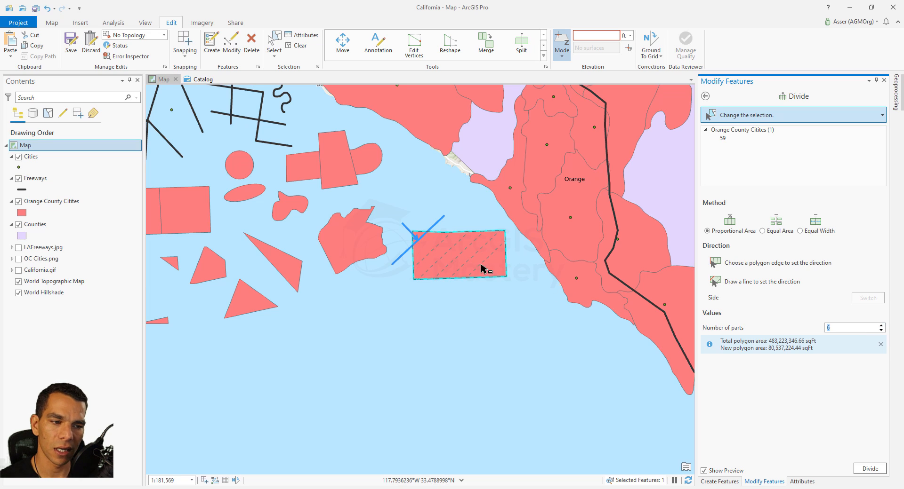
left_click(868, 469)
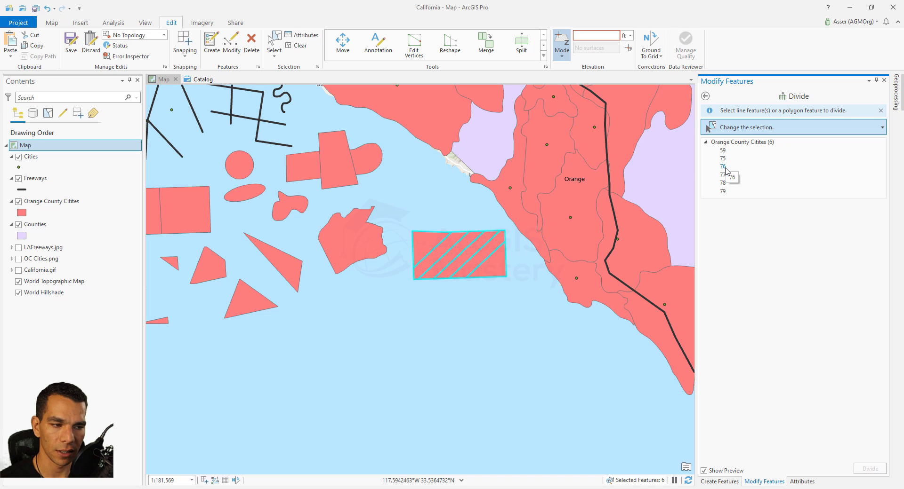
key("ctrl+z")
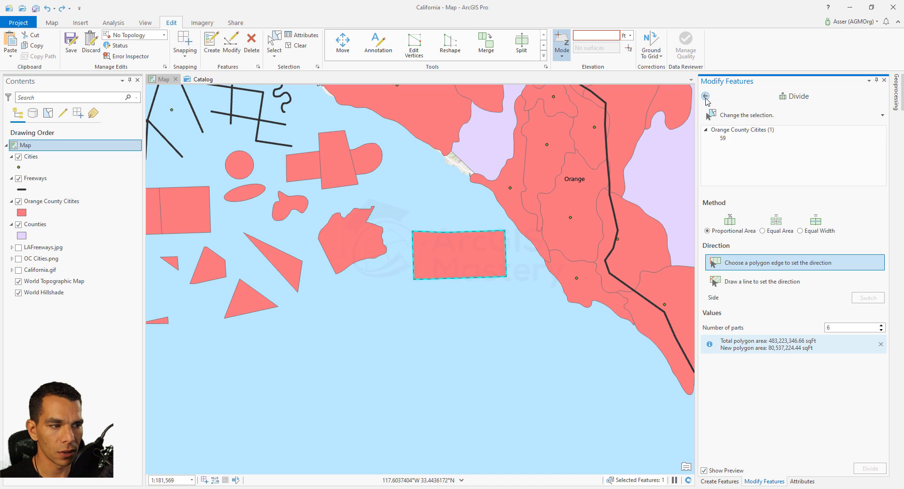
Switch the division method to Equal Area with square miles as the area unit
left_click(762, 231)
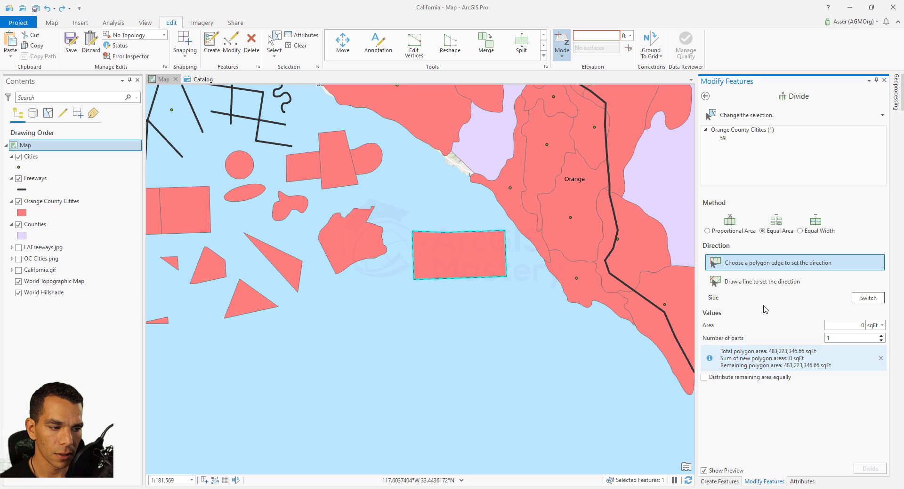
left_click(882, 328)
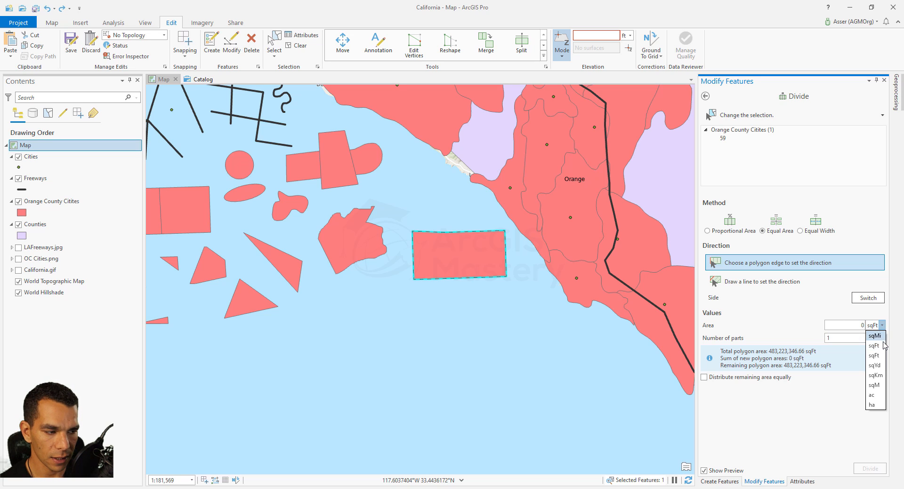
left_click(875, 346)
Set the area per part to 10 sq mi and the number of parts to 3
double_click(858, 325)
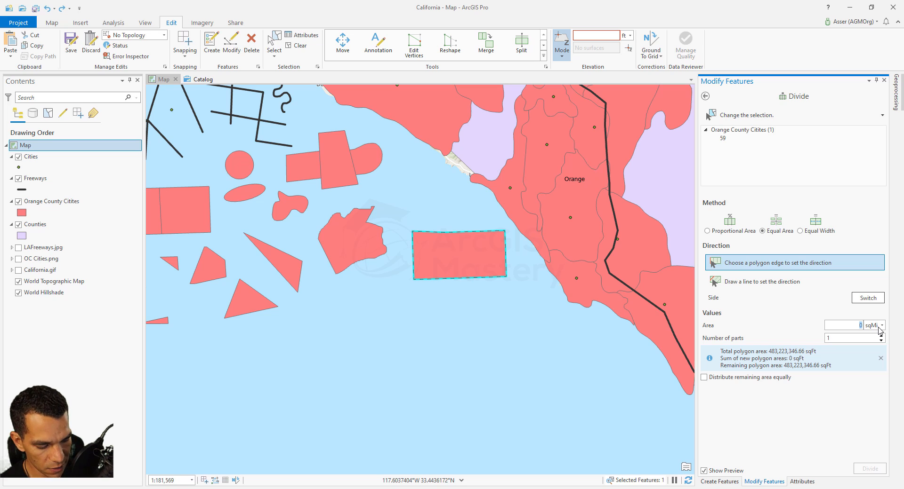
type("10")
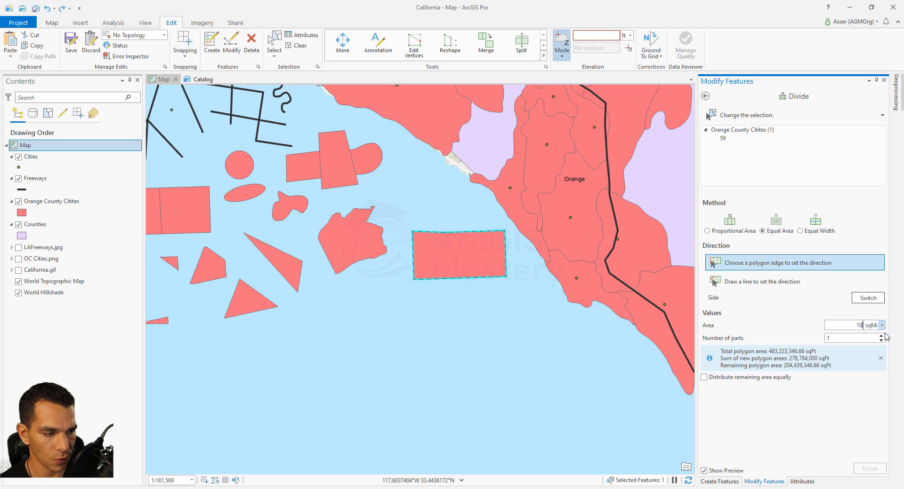
left_click(881, 335)
left_click(881, 335)
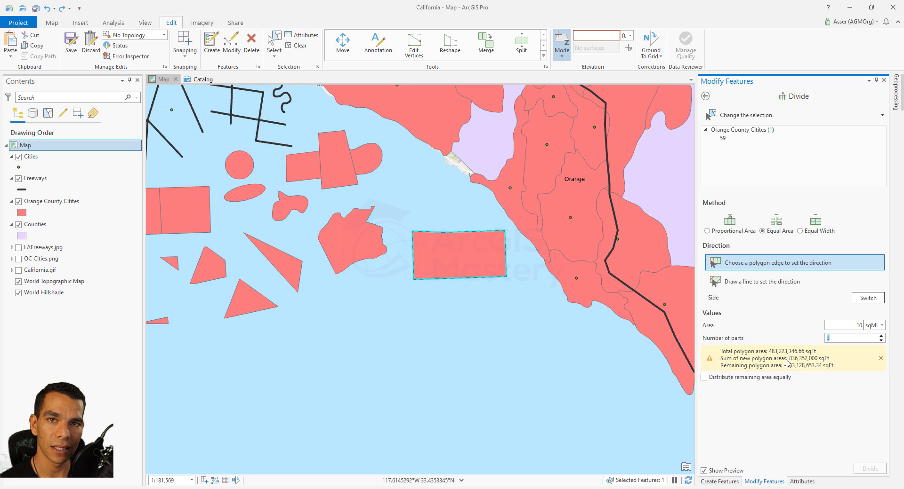
Change the area to 5 sq mi and set the direction from the rectangle's left edge
double_click(857, 324)
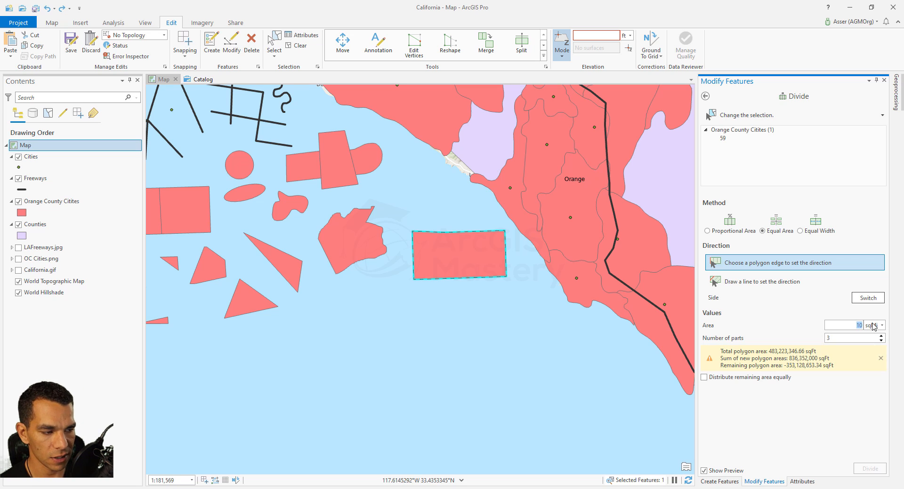
type("5")
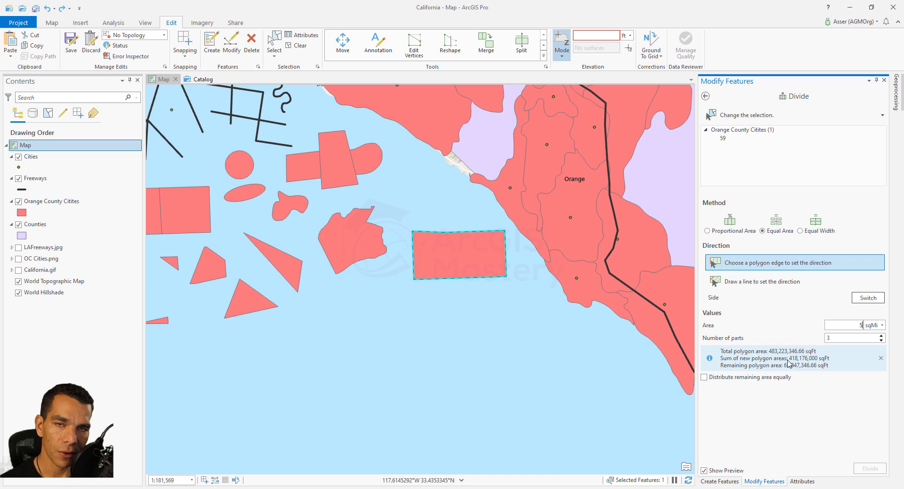
left_click(413, 257)
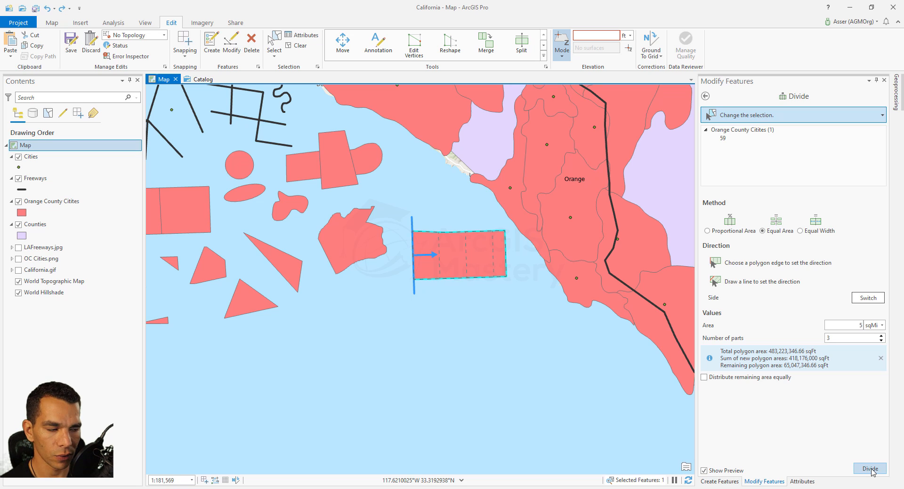
Try Equal Width division with a 5000 ft width and 5 parts, then leave the Divide tool without dividing
left_click(806, 231)
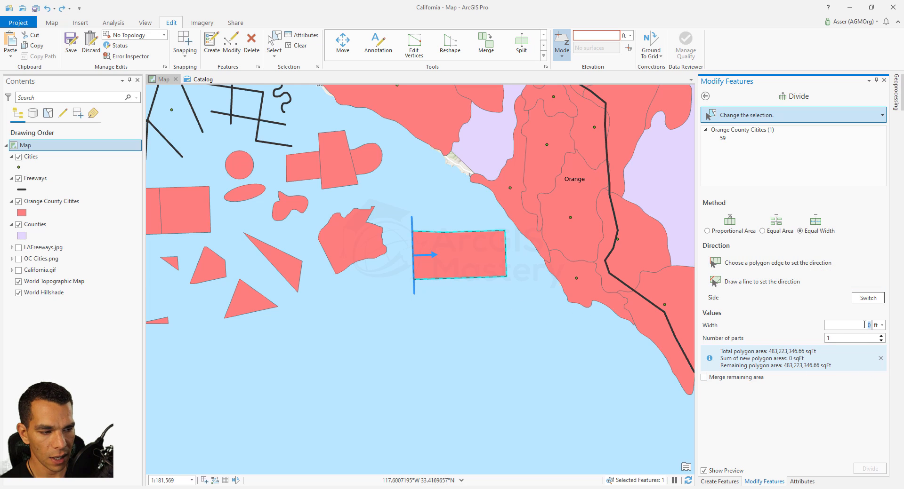
type("5000")
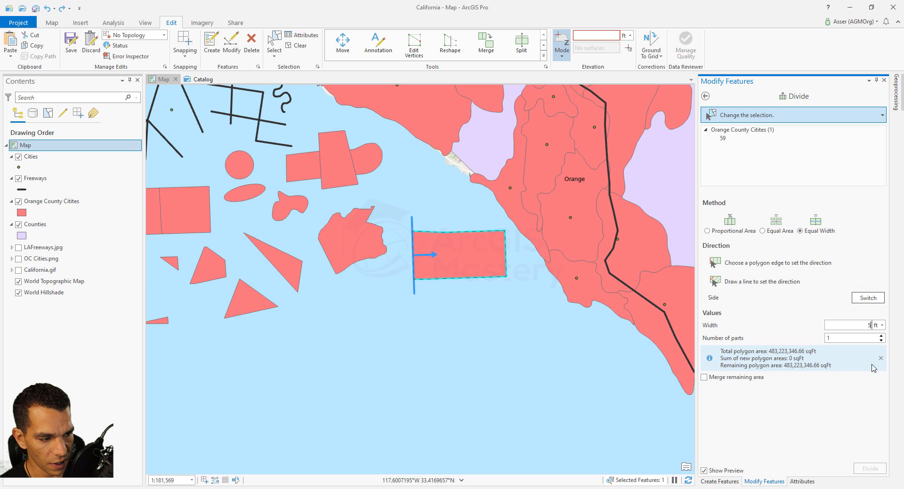
left_click(881, 336)
left_click(880, 336)
left_click(880, 336)
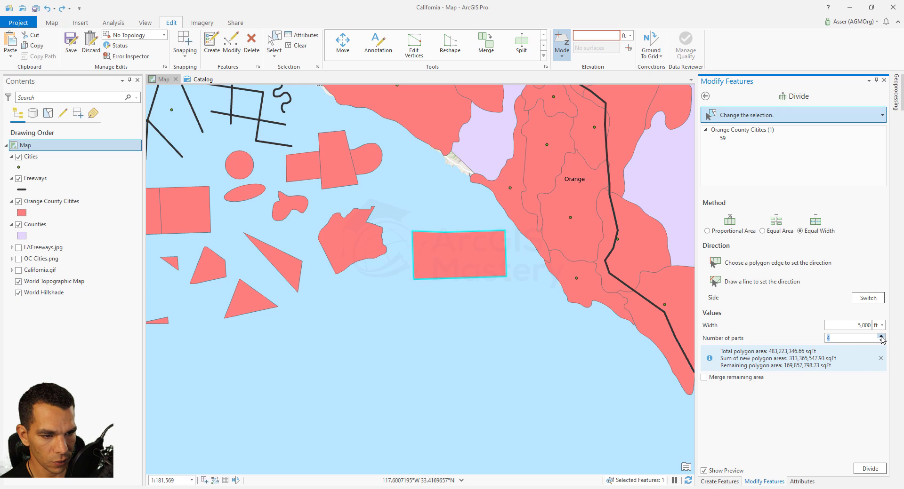
left_click(881, 336)
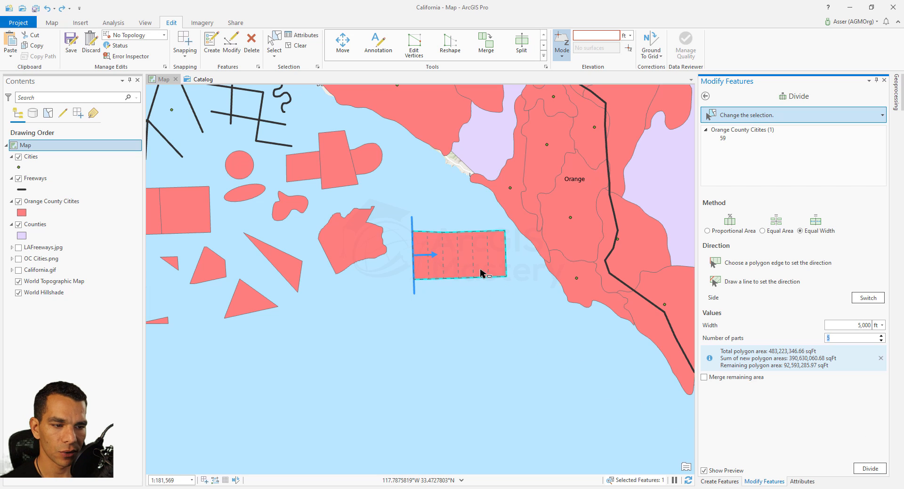
scroll(479, 271, "up", 3)
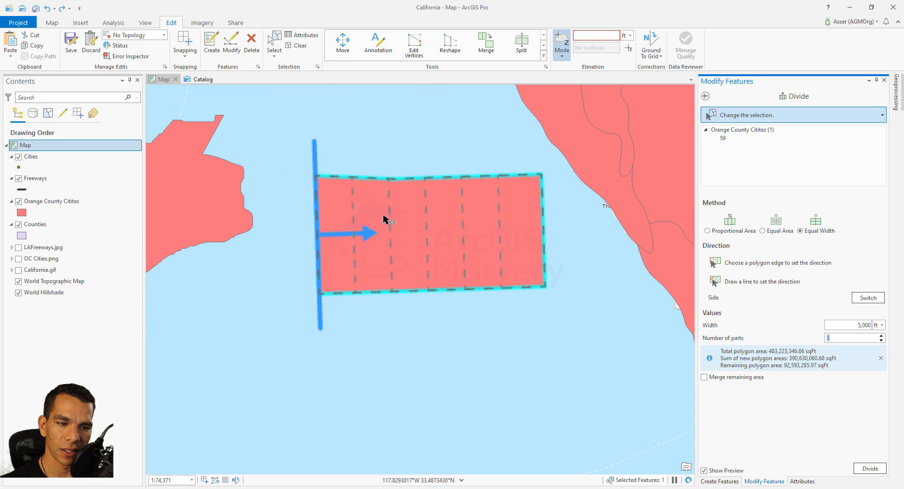
scroll(447, 289, "down", 3)
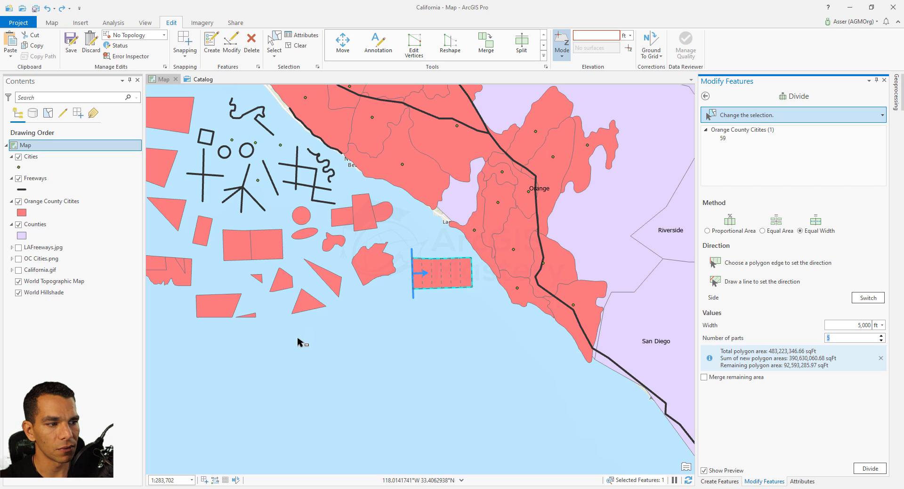
left_click(706, 96)
Merge the two adjoining squares into a new feature while keeping the original features
type("c")
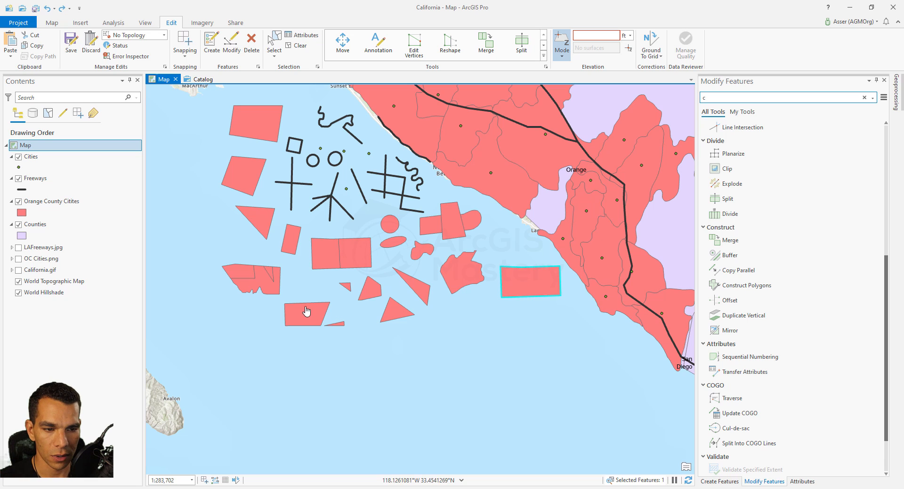
scroll(325, 285, "up", 2)
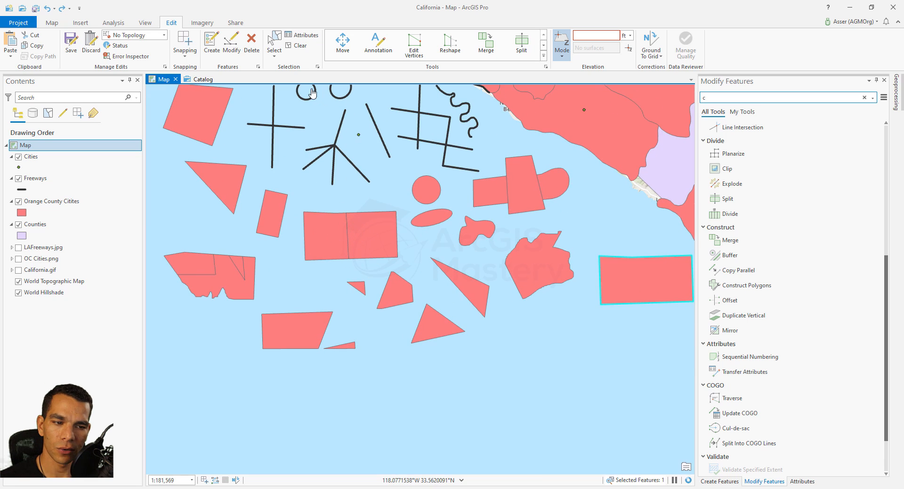
left_click(274, 43)
left_click(364, 228)
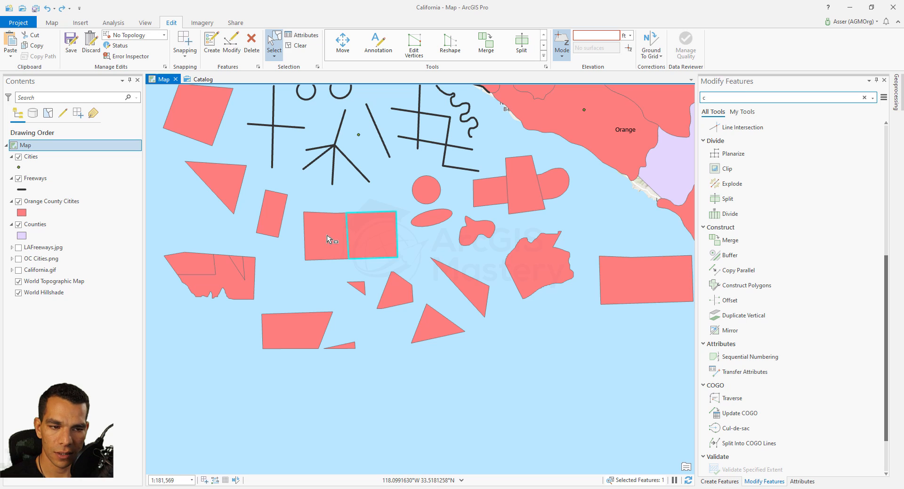
left_click(327, 236)
left_click(324, 274)
left_click_drag(320, 202, 389, 268)
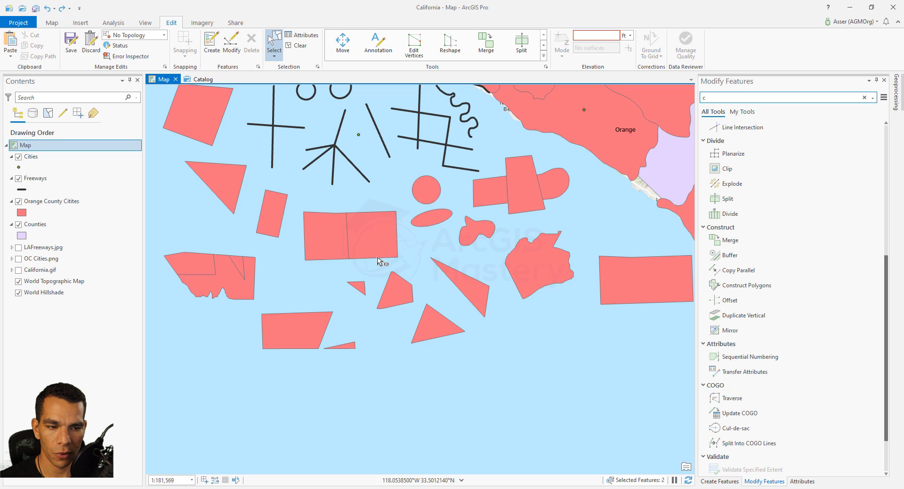
left_click(717, 239)
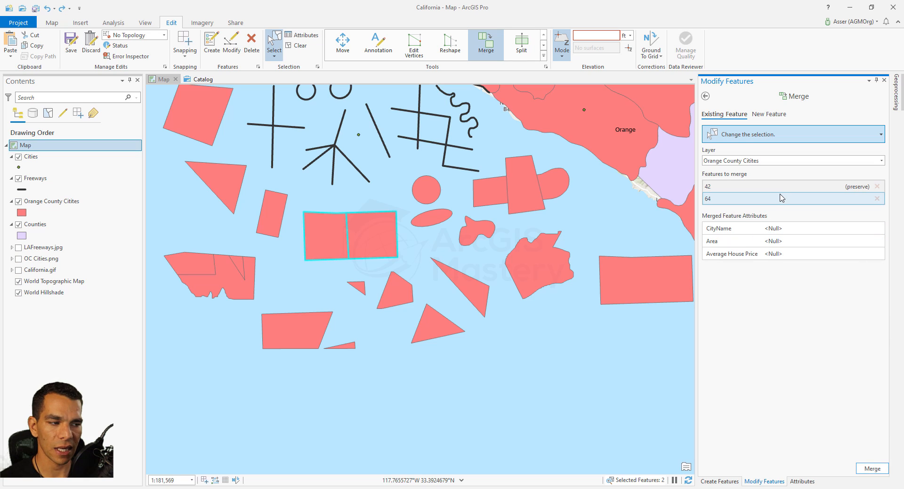
left_click(743, 189)
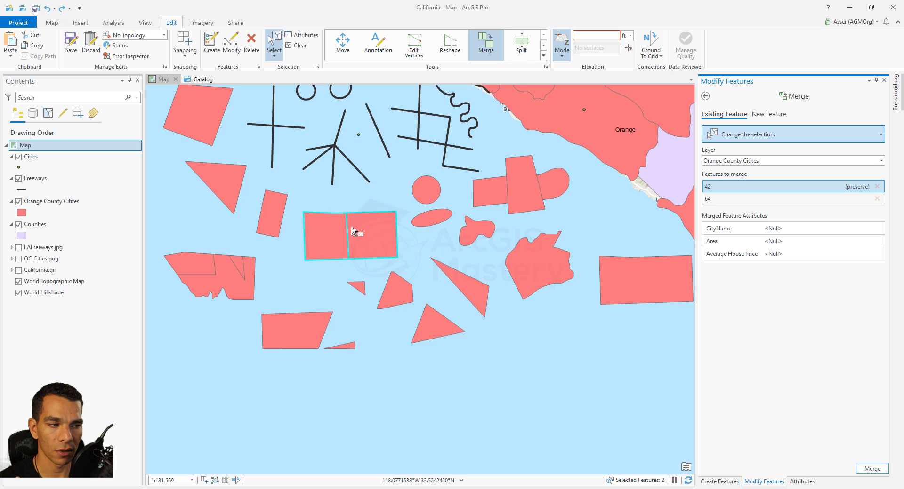
left_click(768, 114)
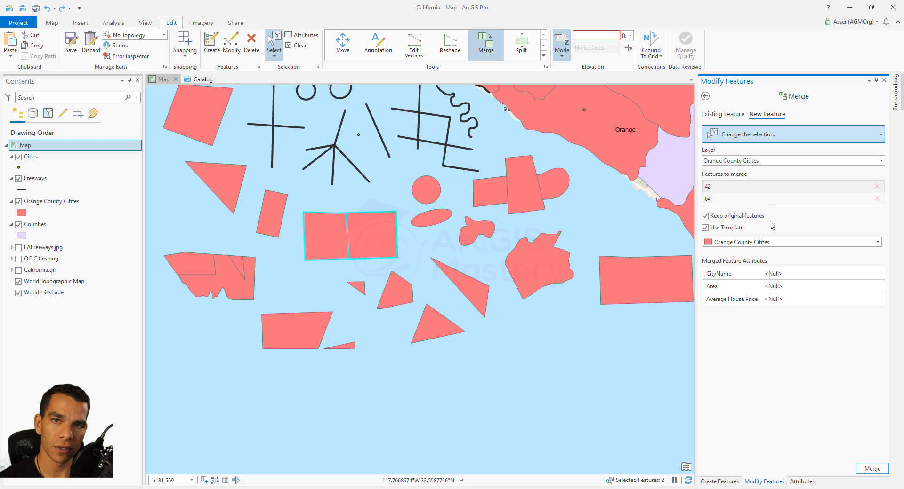
left_click(861, 471)
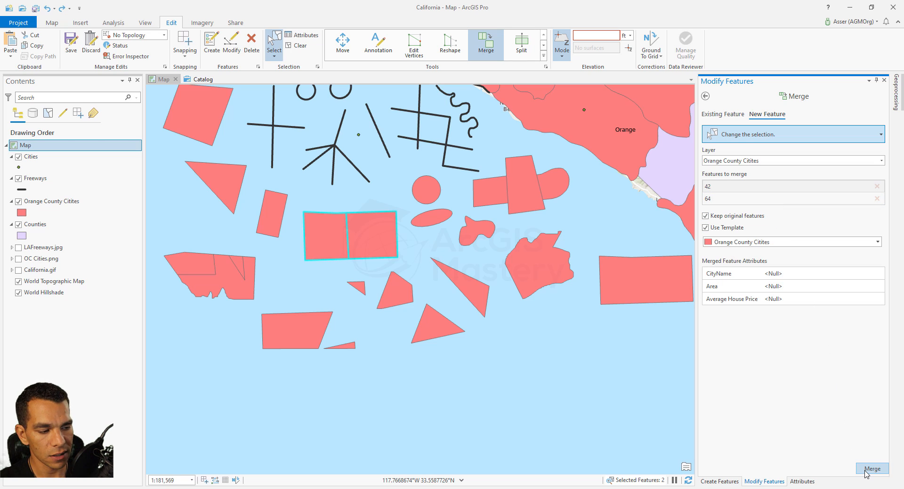
Move the new merged rectangle down below the other shapes
left_click(342, 49)
left_click_drag(350, 236, 485, 393)
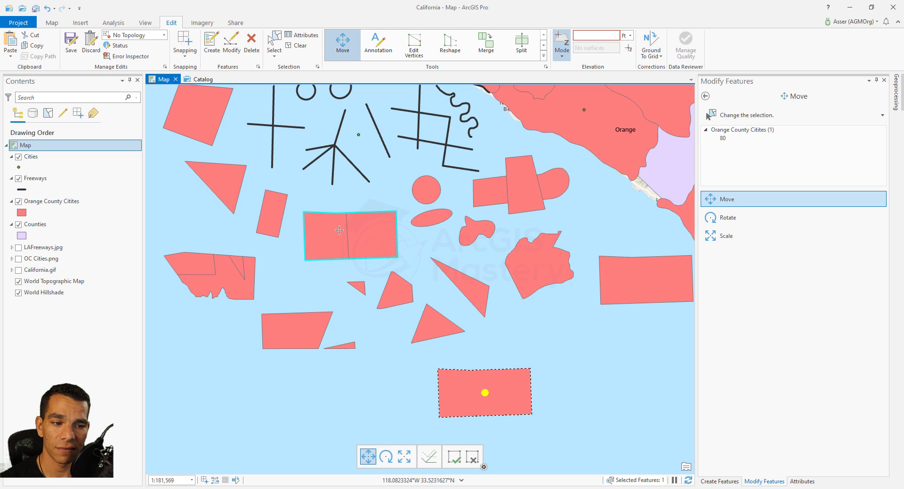
left_click(705, 96)
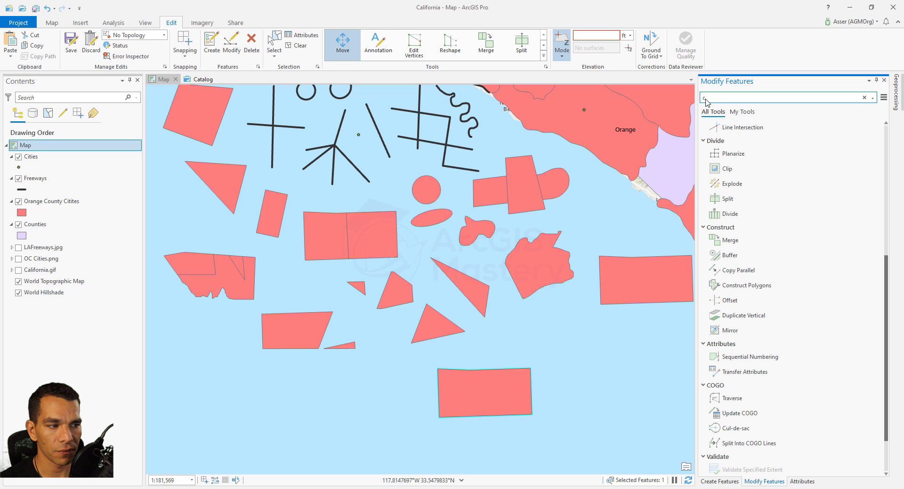
Merge the two original adjoining squares into a single existing feature
left_click(735, 241)
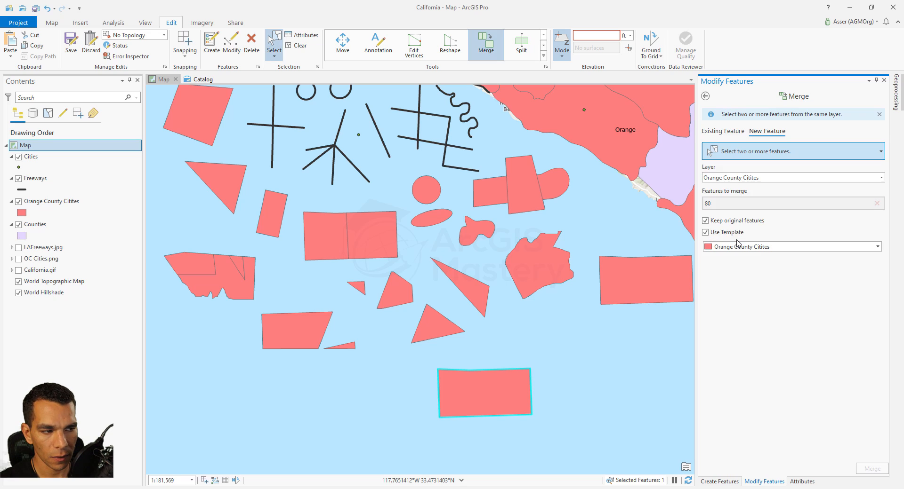
left_click(728, 133)
left_click_drag(337, 208, 377, 247)
left_click(876, 470)
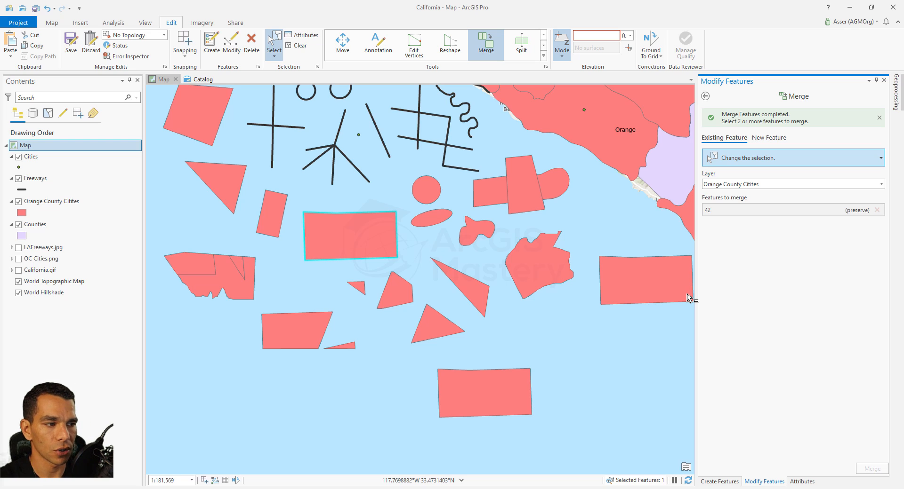
left_click(705, 96)
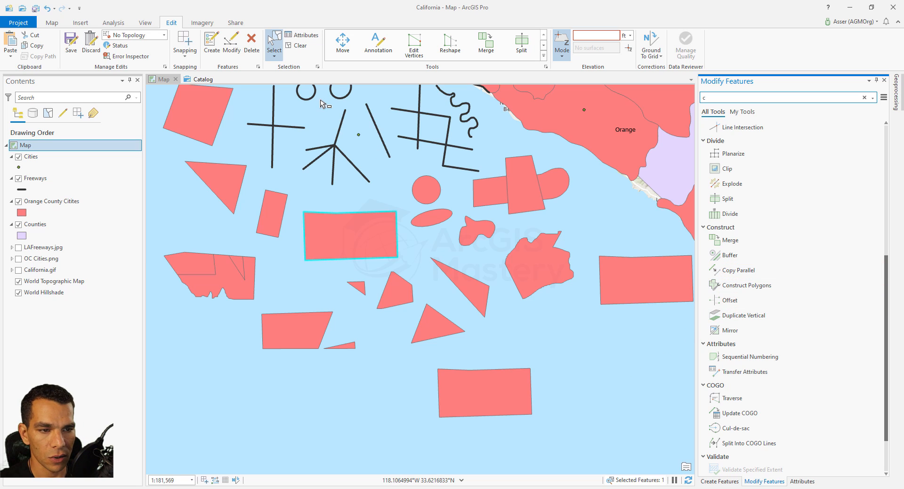
Buffer the selected city point into 3 rings of 5000 ft using the Orange County Citites template
left_click(358, 134)
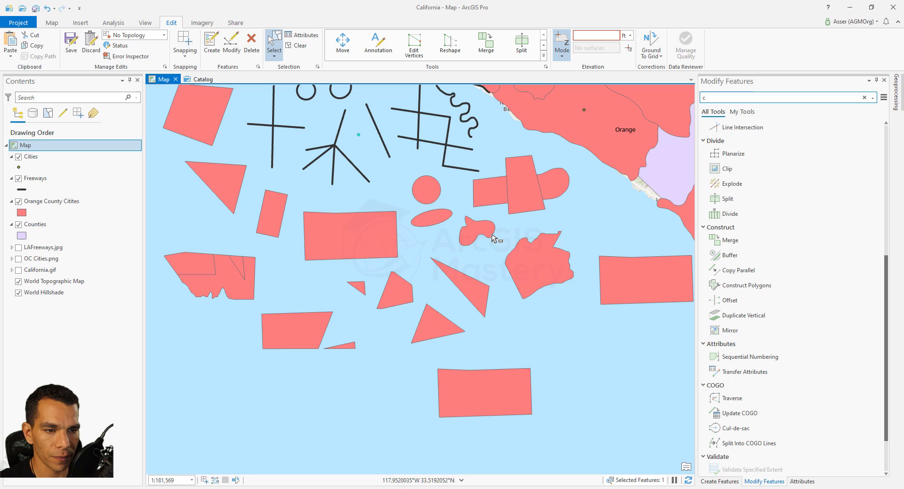
left_click(730, 255)
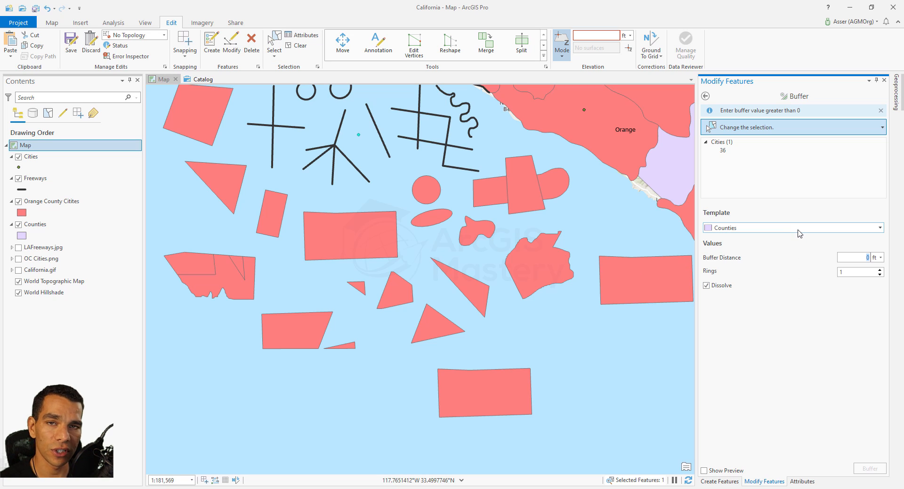
left_click(798, 234)
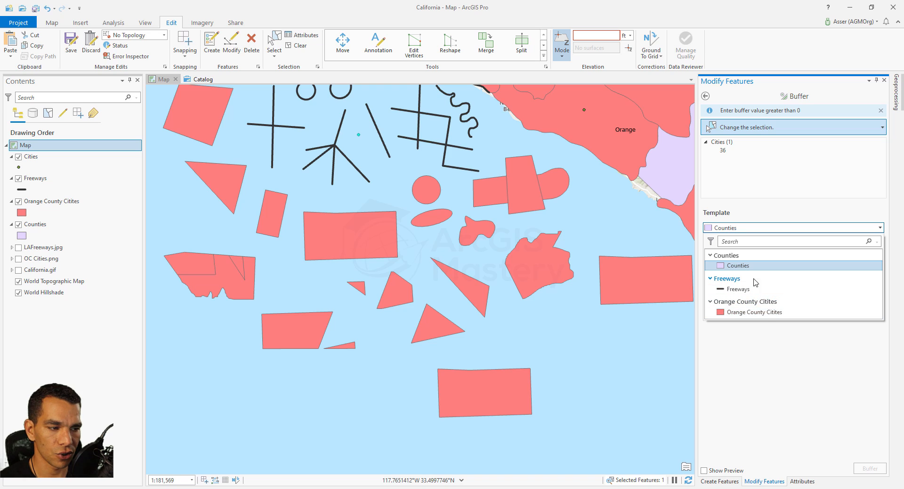
left_click(764, 313)
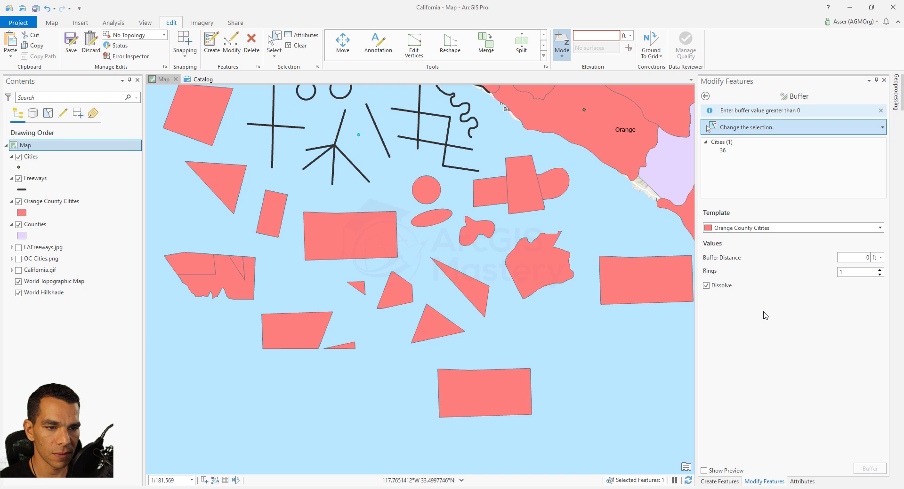
left_click(862, 258)
type("5000")
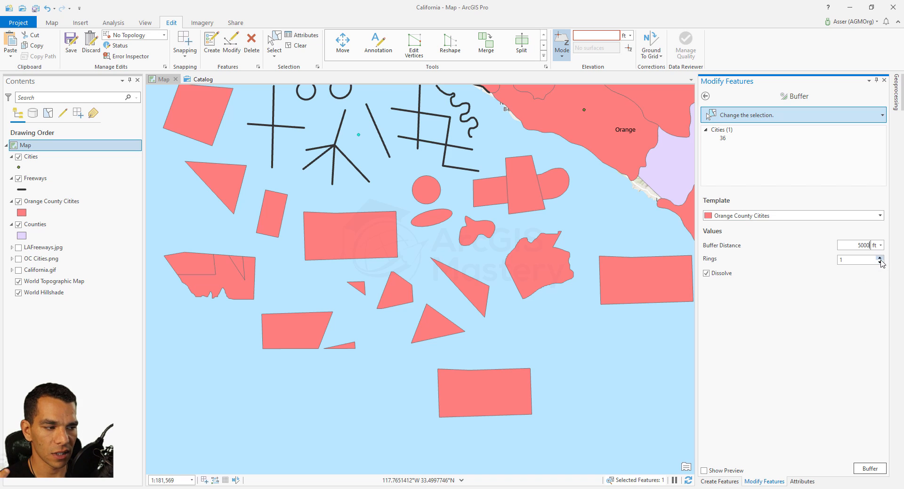
left_click(880, 258)
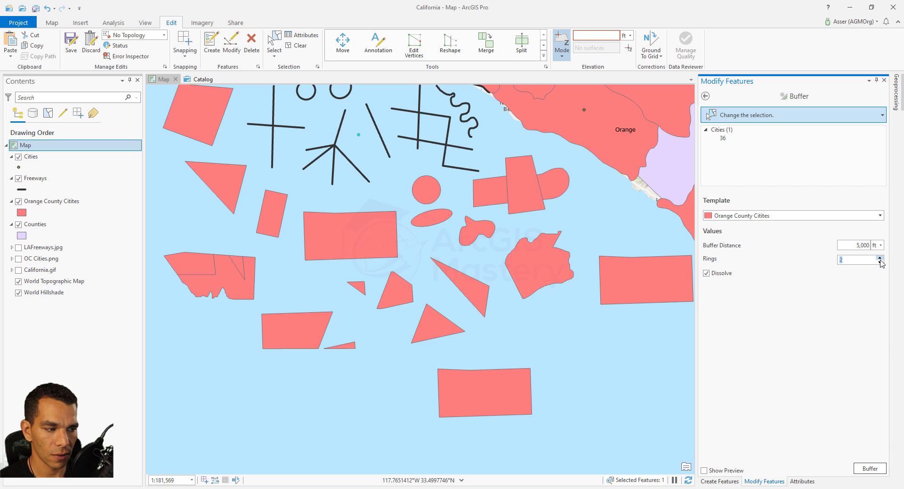
left_click(880, 258)
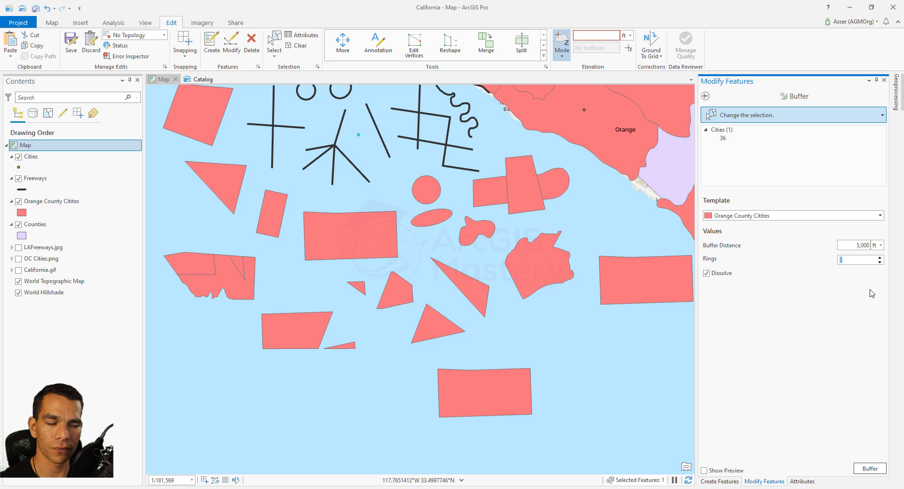
left_click(868, 469)
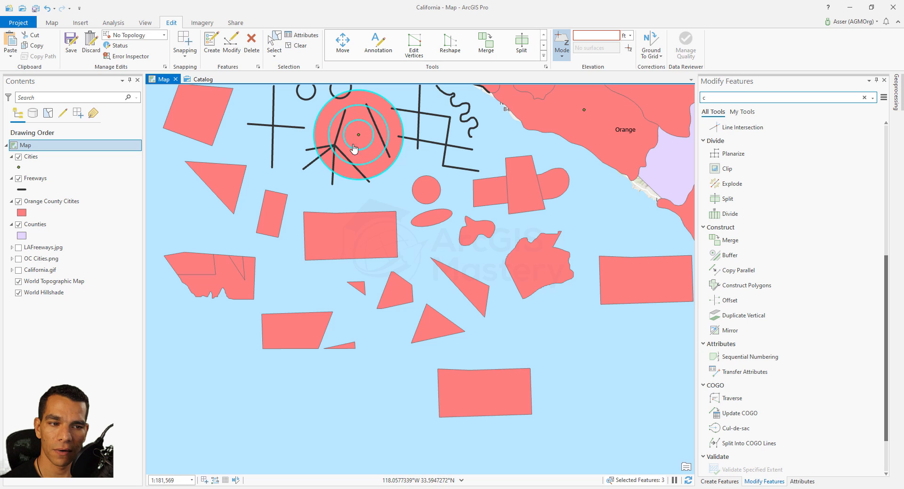
Move the outer buffer ring down to the lower-left corner of the map
left_click(274, 41)
left_click(376, 172)
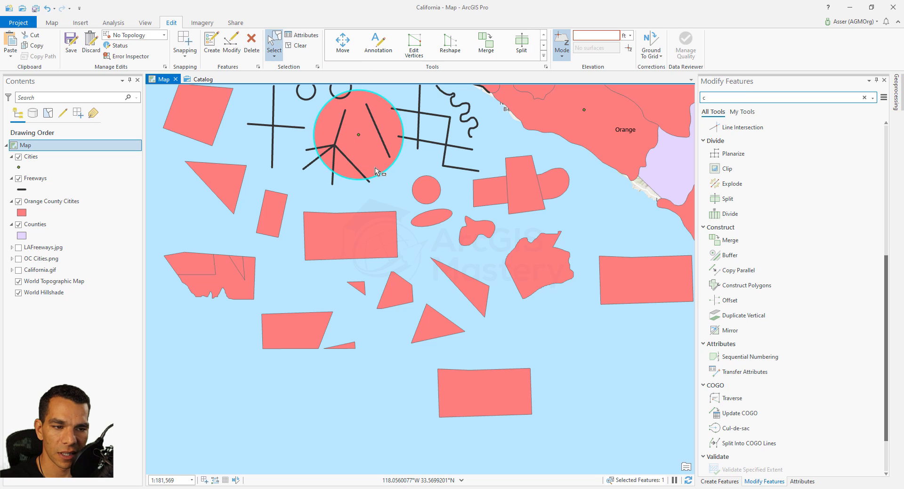
right_click(375, 172)
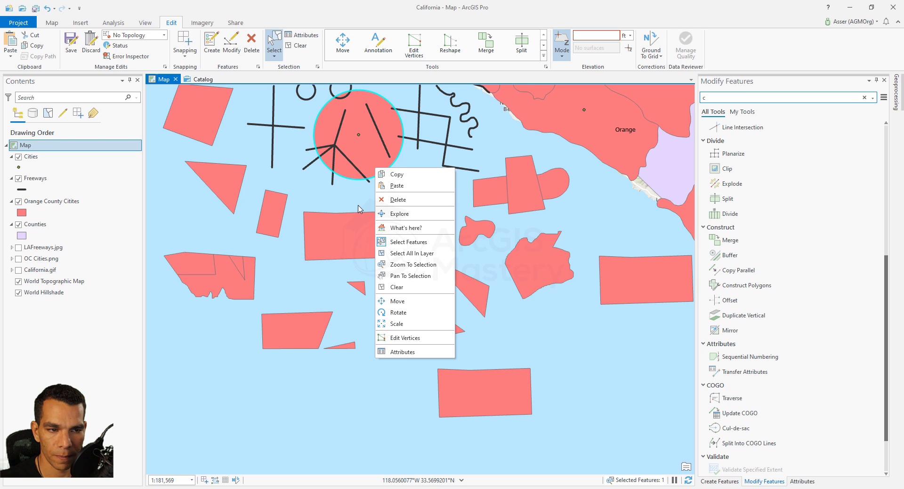
left_click(407, 301)
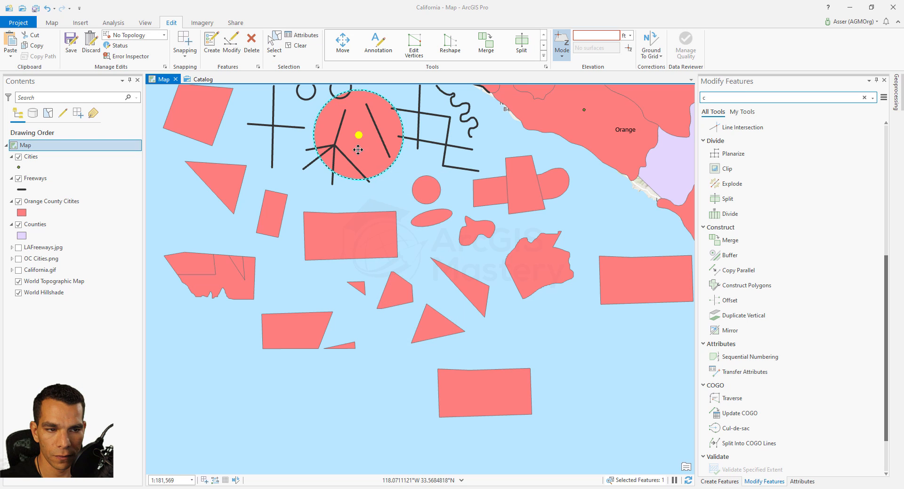
left_click_drag(358, 136, 203, 389)
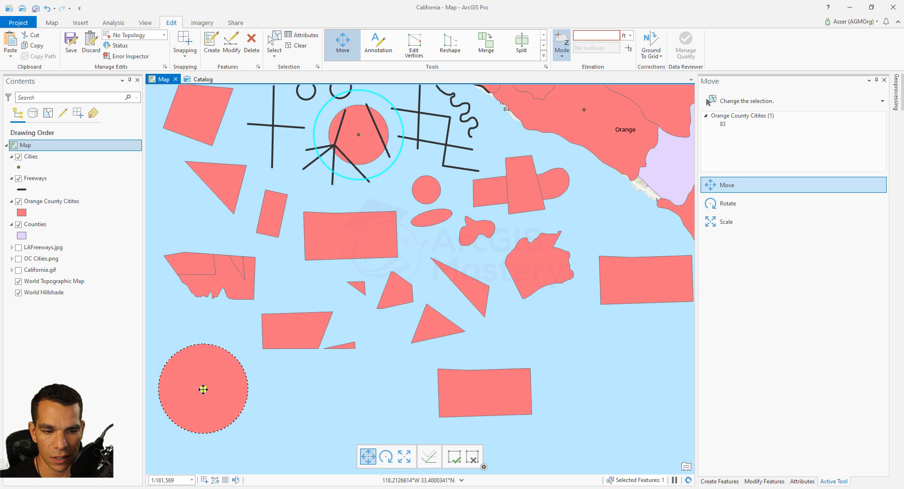
Move the middle buffer ring to the lower right and the inner ring to the bottom of the map
left_click(362, 154)
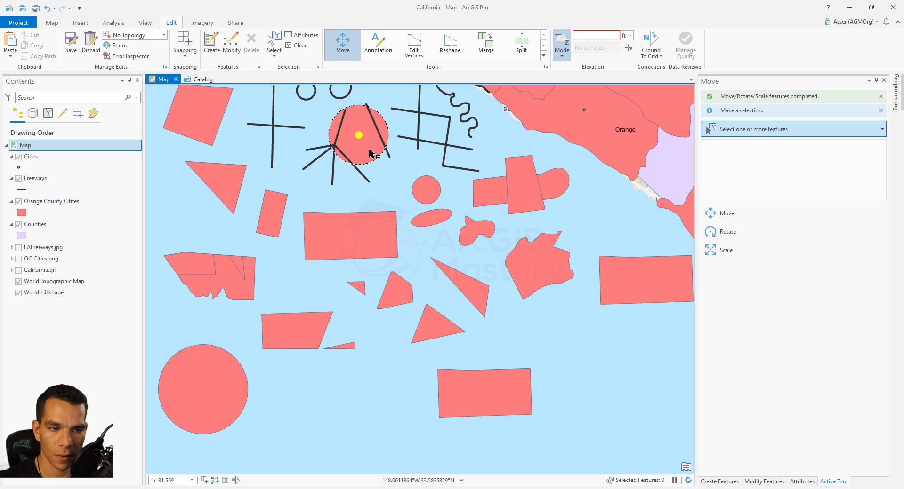
left_click_drag(359, 136, 635, 377)
left_click(365, 143)
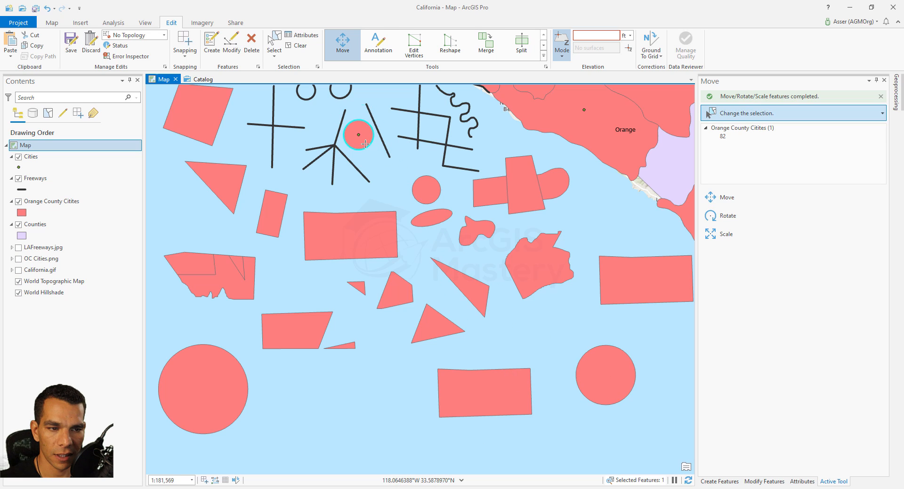
left_click_drag(365, 143, 304, 395)
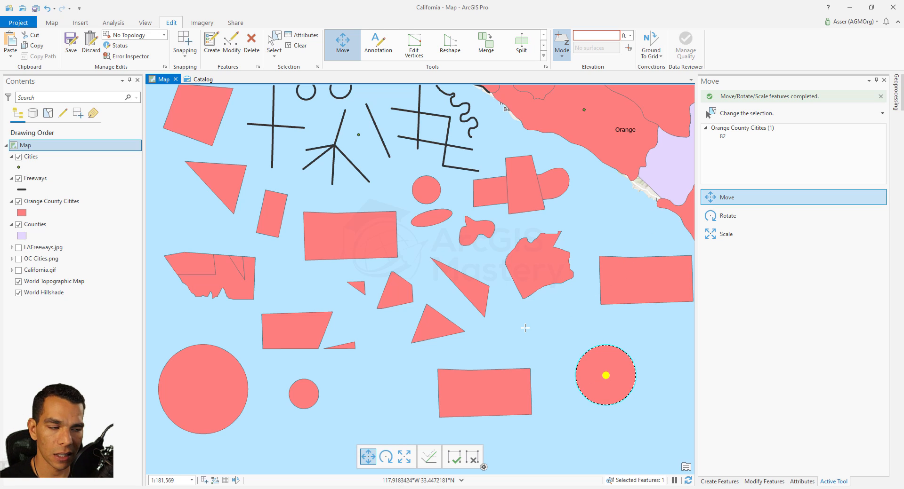
left_click(766, 482)
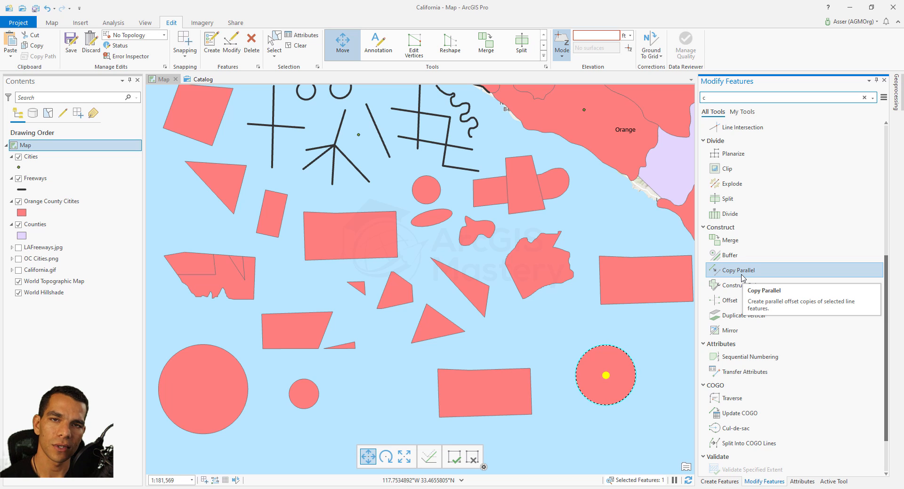
type("c")
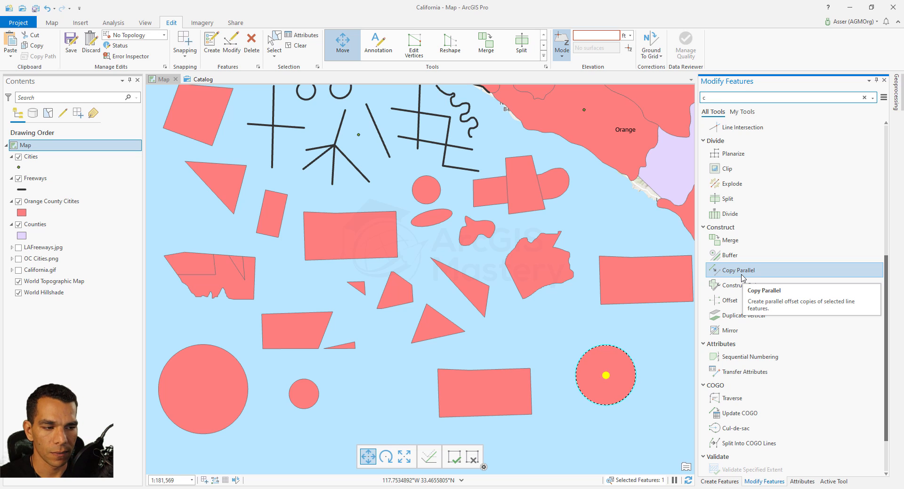
type("c")
left_click_drag(582, 229, 496, 421)
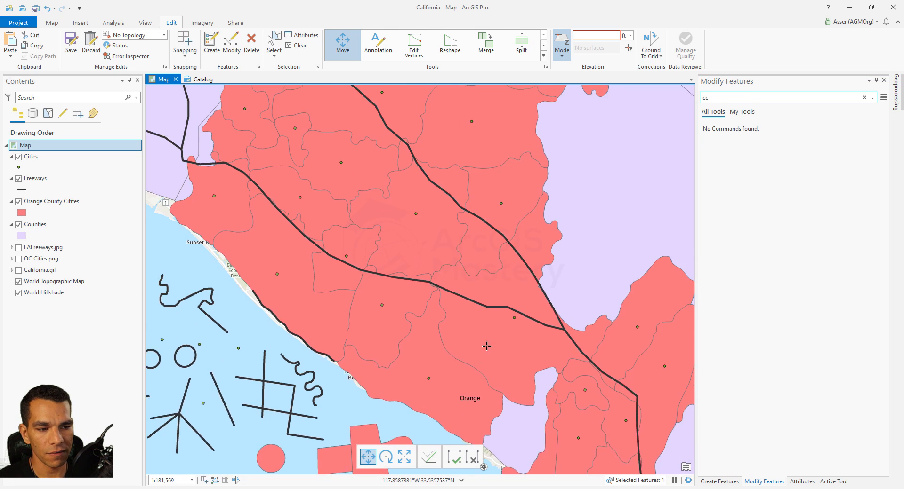
scroll(374, 309, "up", 4)
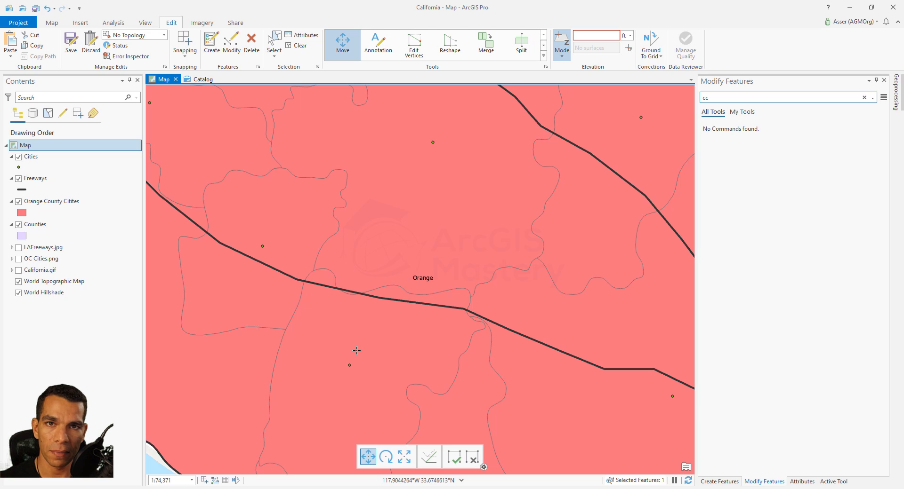
left_click_drag(372, 336, 441, 376)
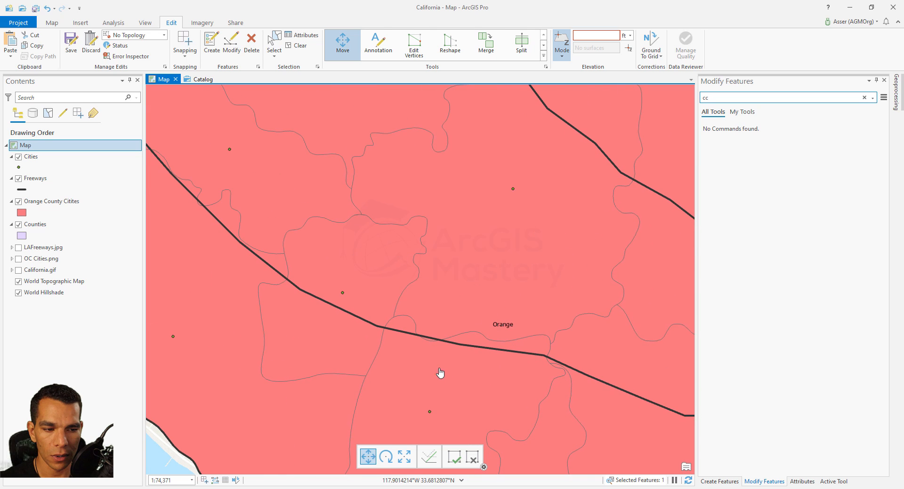
scroll(401, 340, "down", 2)
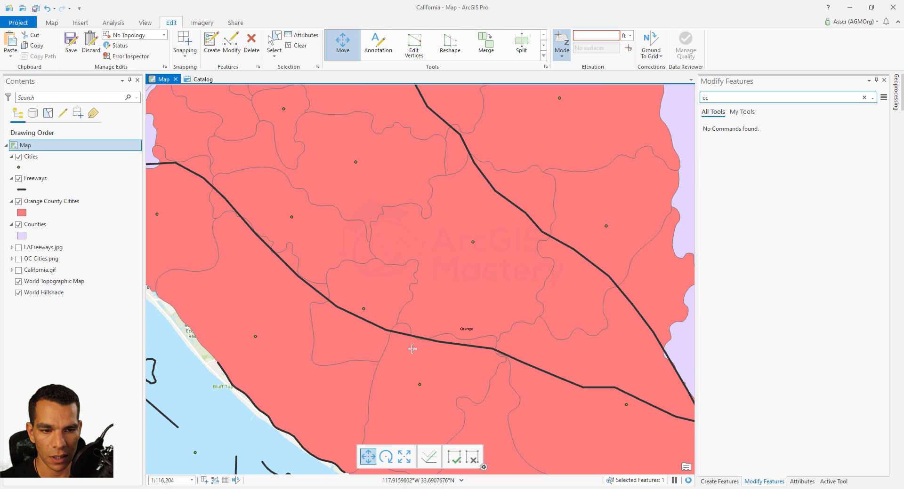
Copy the 405 freeway parallel at a distance of 150 ft using the Freeways template
left_click(274, 43)
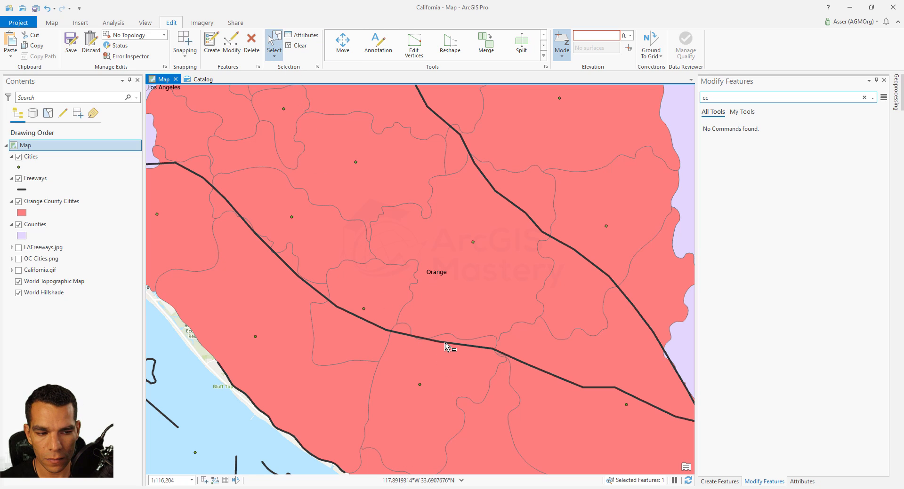
left_click(445, 344)
left_click(749, 301)
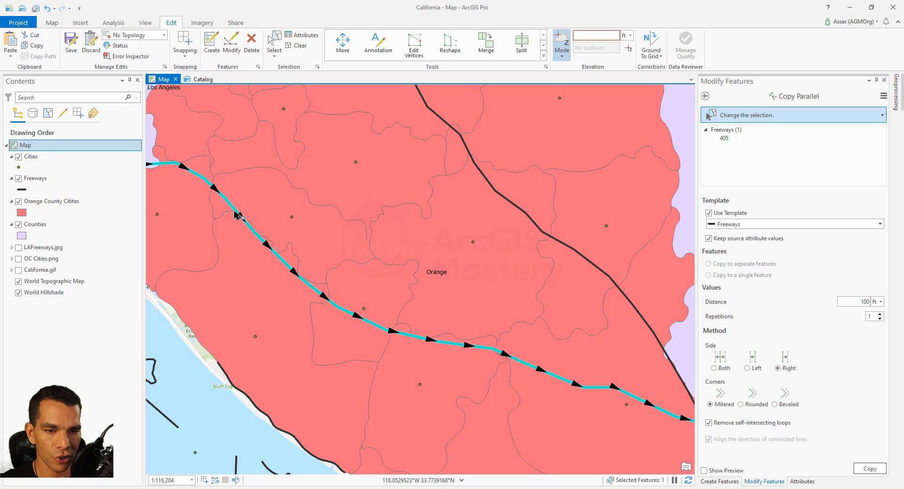
scroll(308, 276, "down", 2)
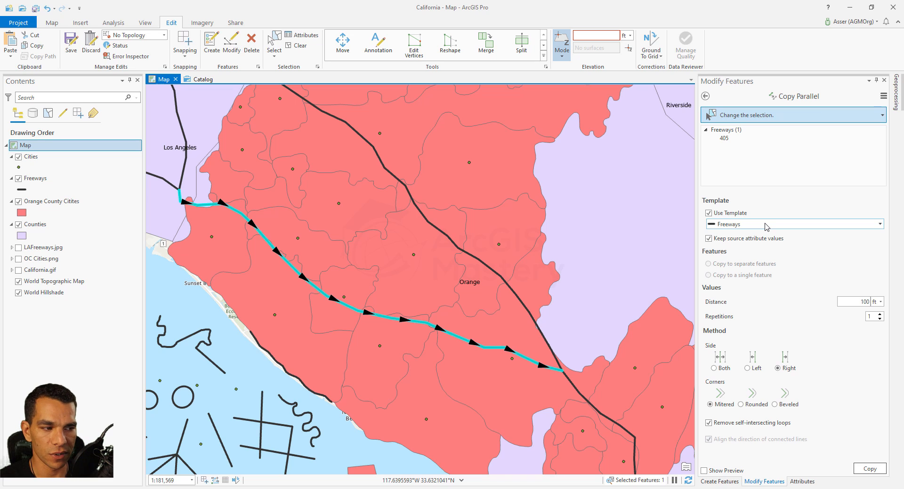
left_click(766, 226)
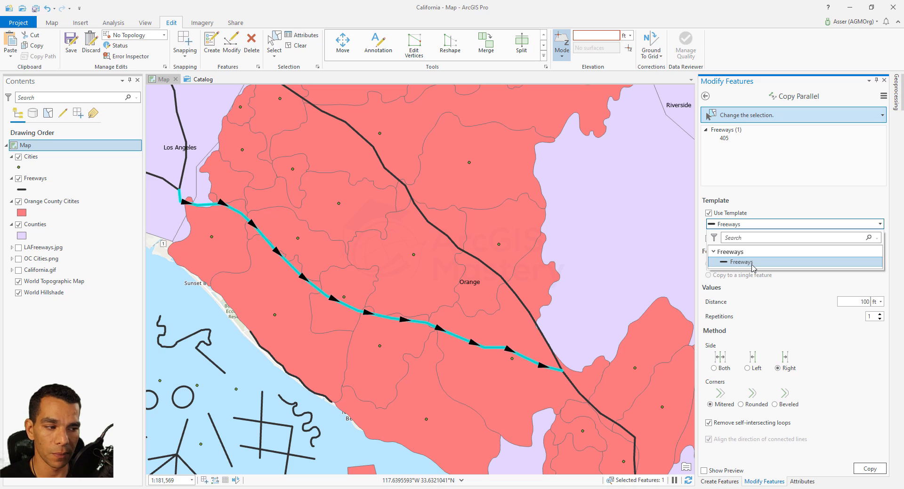
left_click(793, 284)
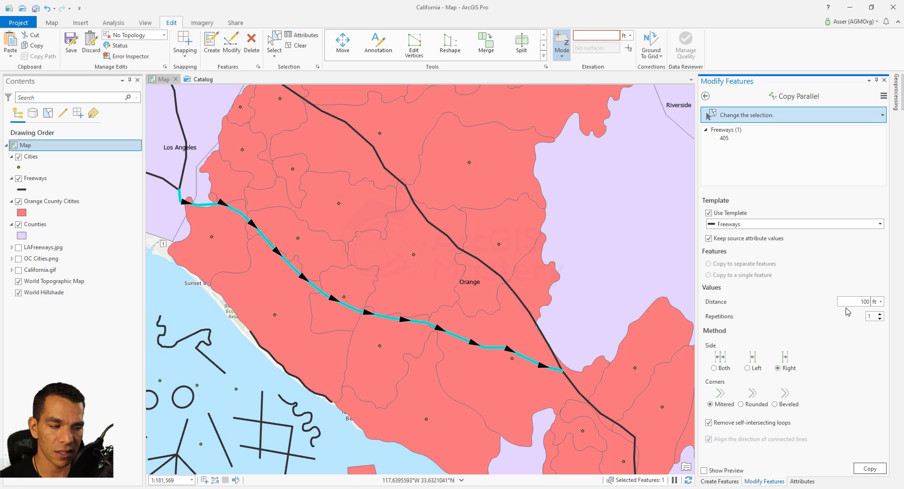
left_click_drag(856, 305, 871, 305)
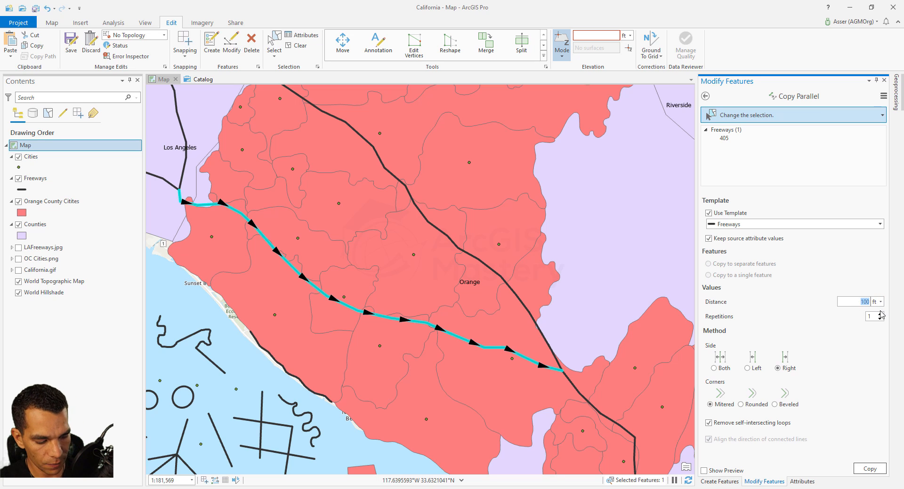
type("150")
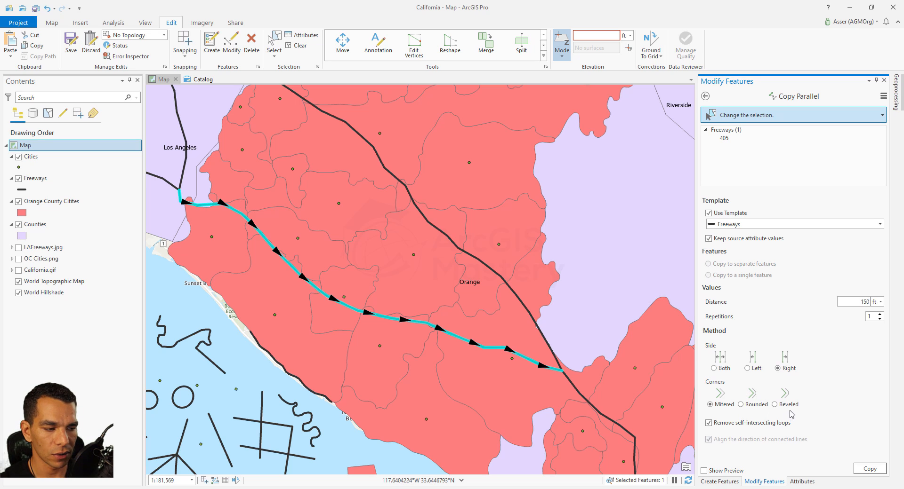
left_click(870, 469)
Zoom in to compare the parallel copy with the original freeway line
scroll(389, 353, "up", 3)
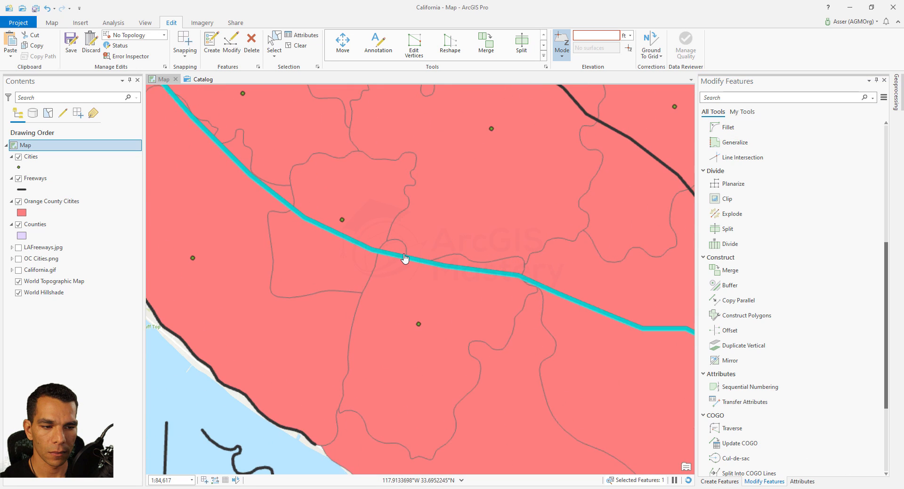
scroll(404, 258, "up", 8)
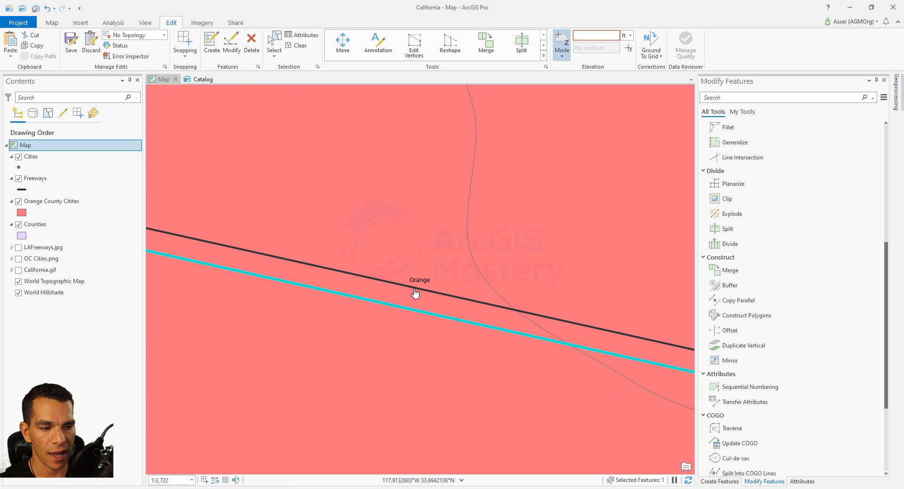
left_click(275, 44)
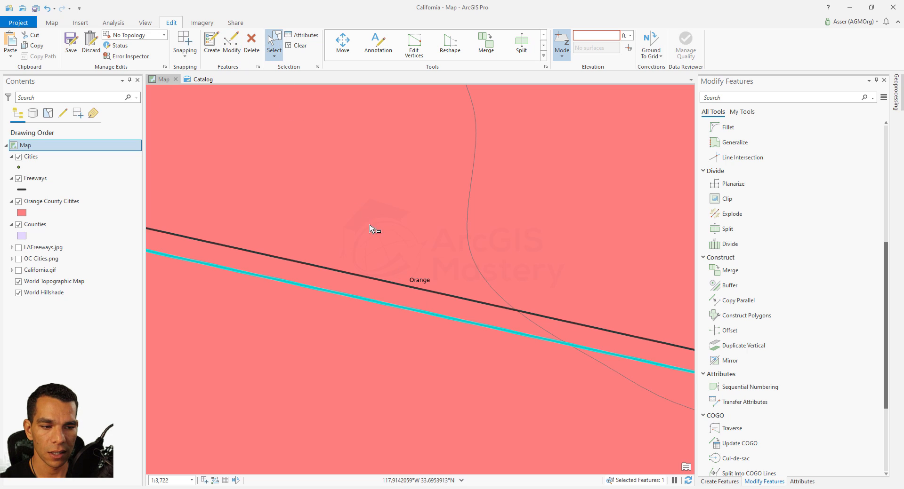
left_click(388, 283)
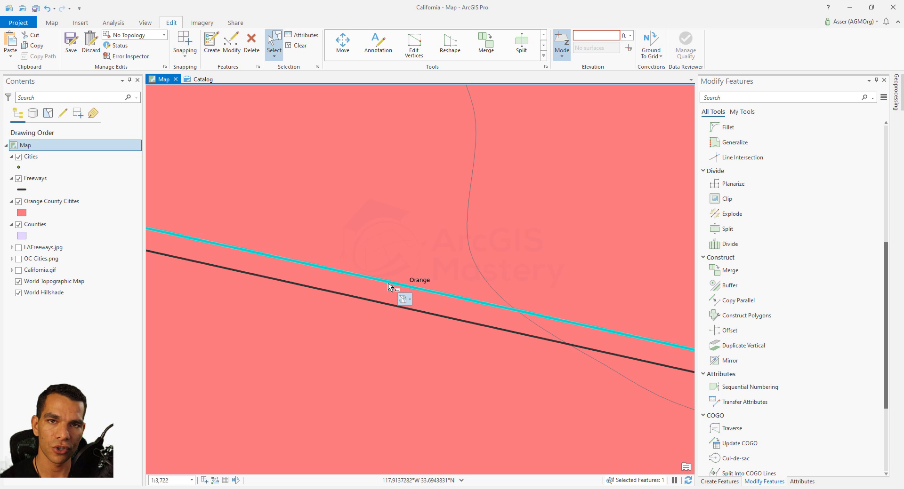
scroll(389, 286, "down", 6)
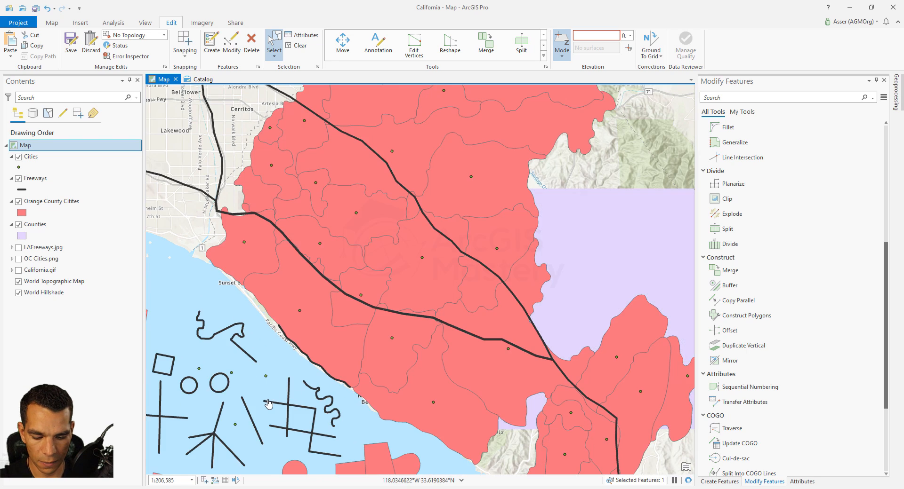
mouse_move(268, 405)
left_mouse_down()
mouse_move(335, 262)
mouse_move(401, 223)
mouse_move(413, 192)
left_mouse_up()
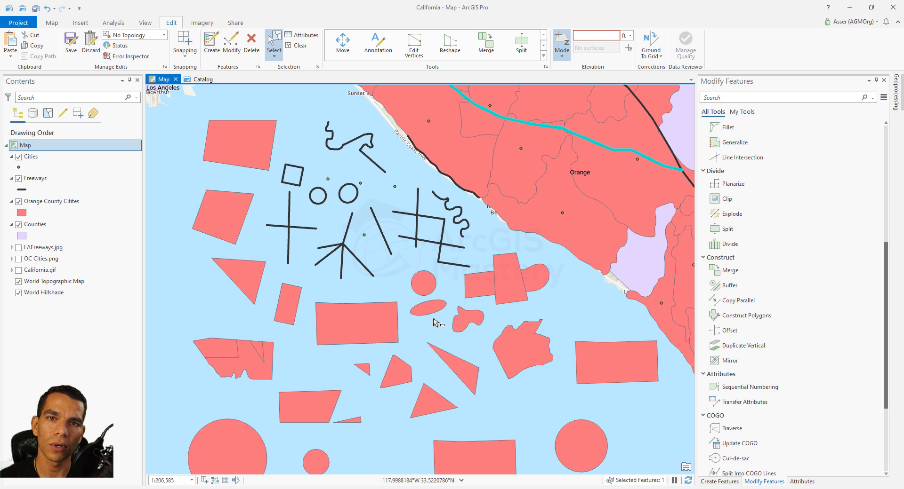
scroll(365, 263, "up", 3)
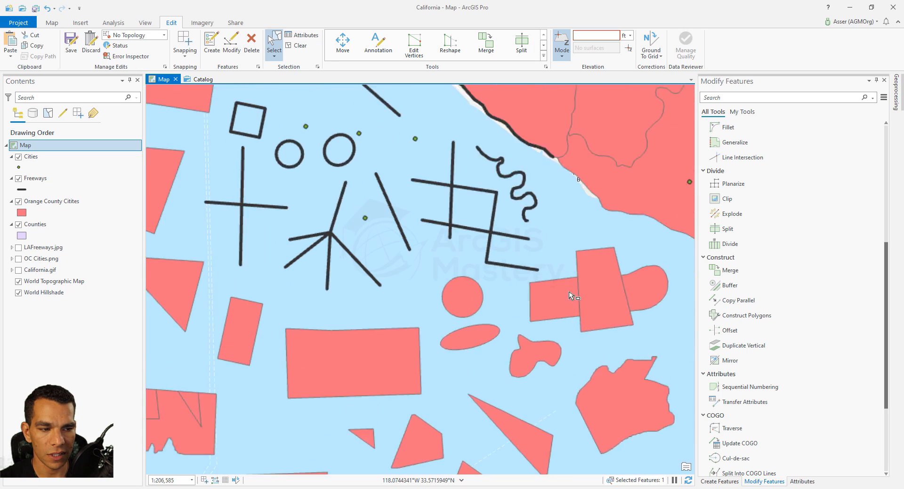
Construct an Orange County Cities polygon from the enclosed grid of freeway lines using Construct Polygons
left_click(752, 318)
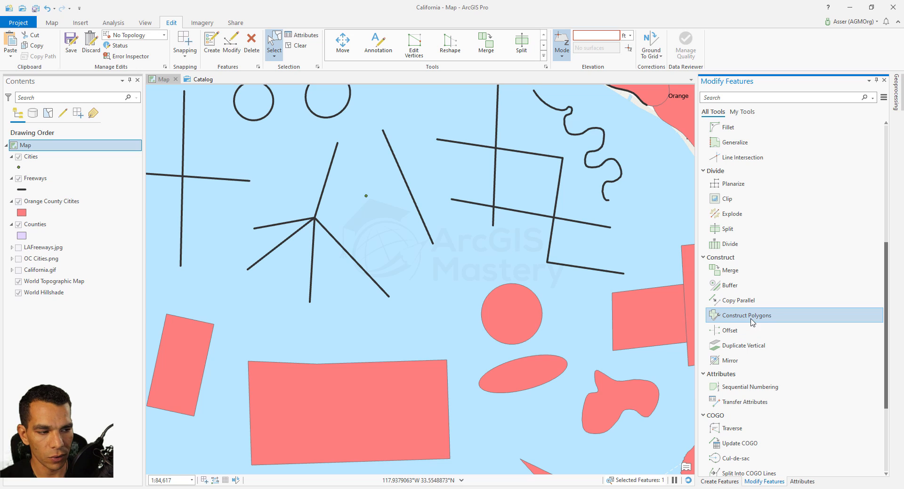
left_click_drag(530, 248, 456, 296)
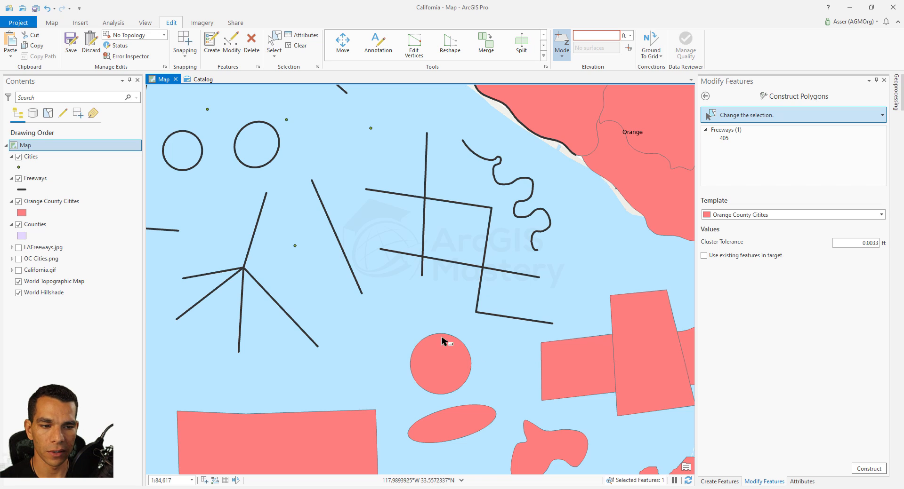
left_click_drag(312, 213, 355, 235)
left_click(869, 469)
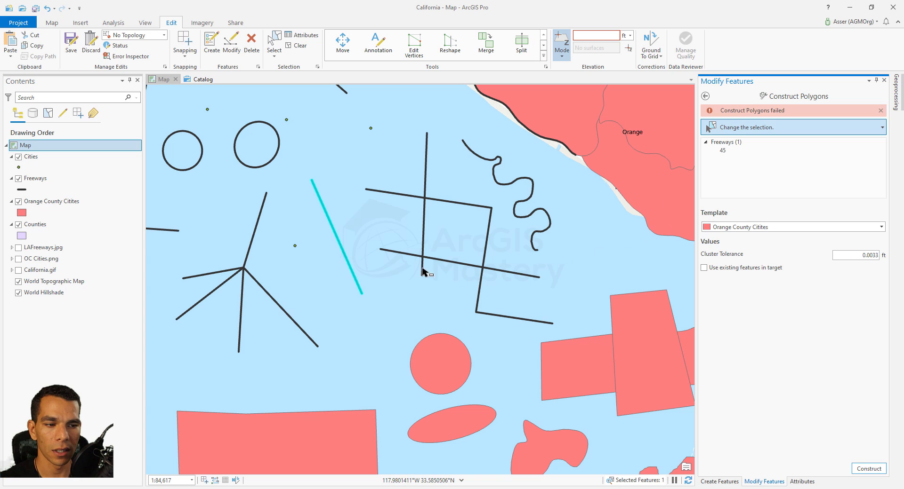
left_click_drag(408, 183, 495, 279)
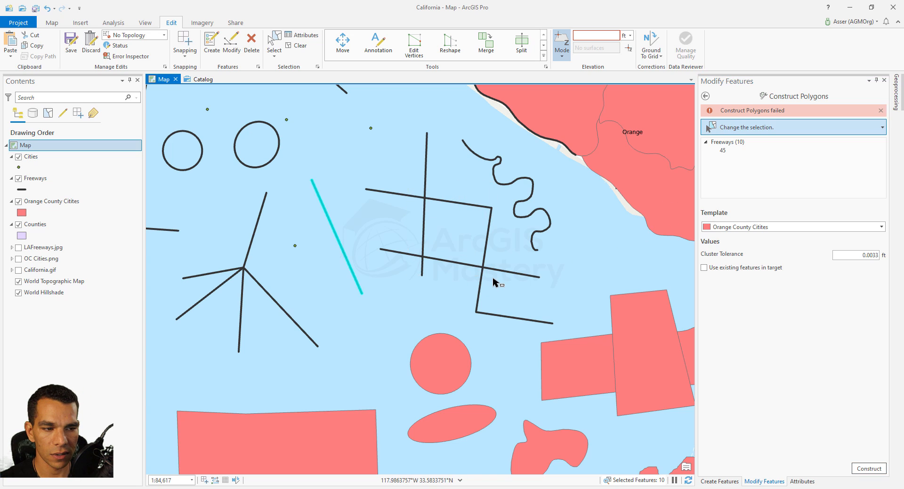
left_click(869, 469)
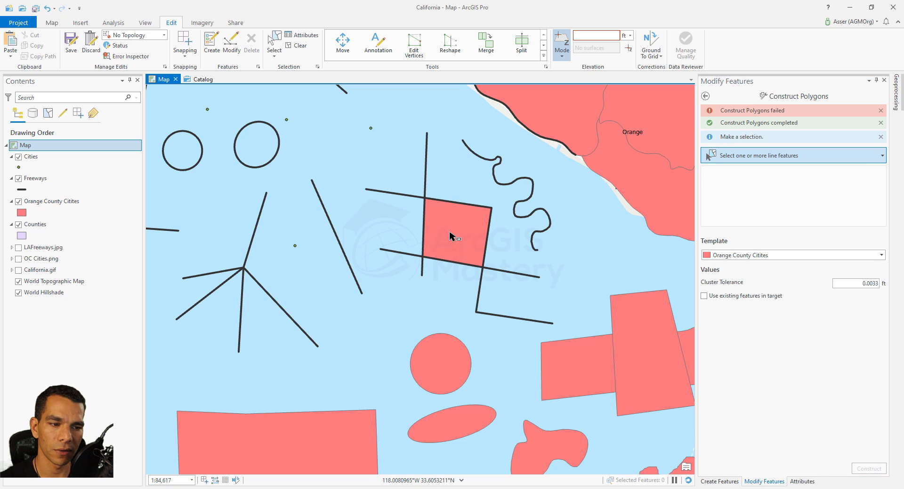
Move the new square polygon up and left, out of the freeway grid
left_click(276, 42)
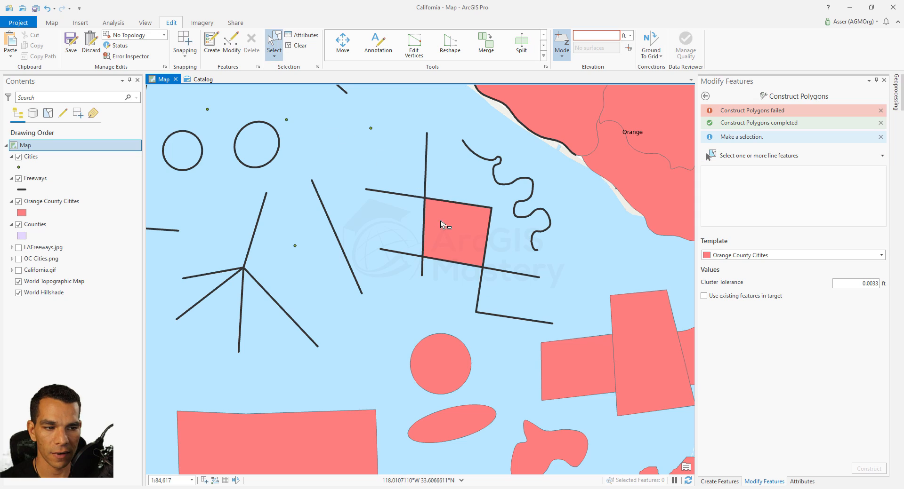
left_click(462, 235)
left_click_drag(461, 236, 333, 146)
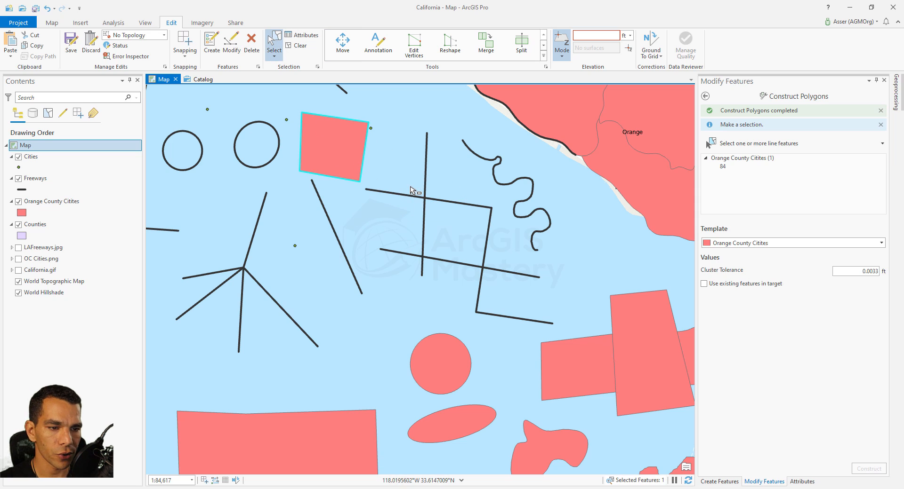
left_click_drag(404, 190, 502, 277)
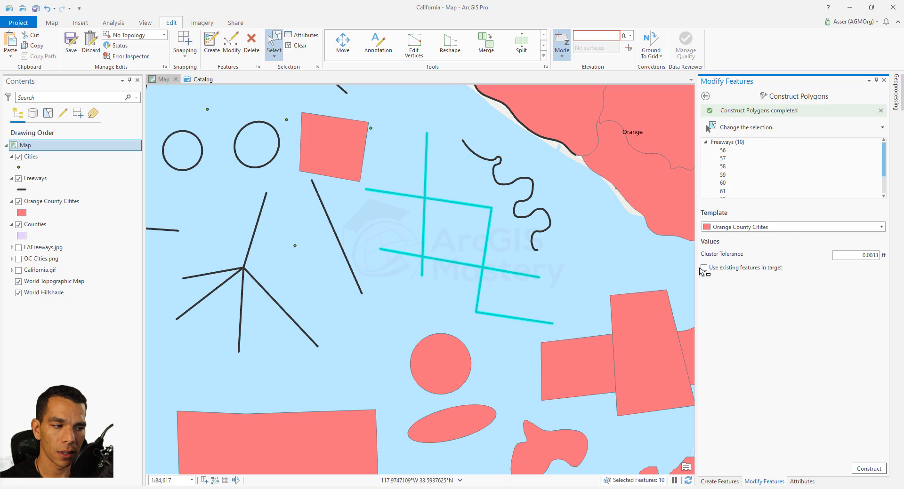
left_click(788, 228)
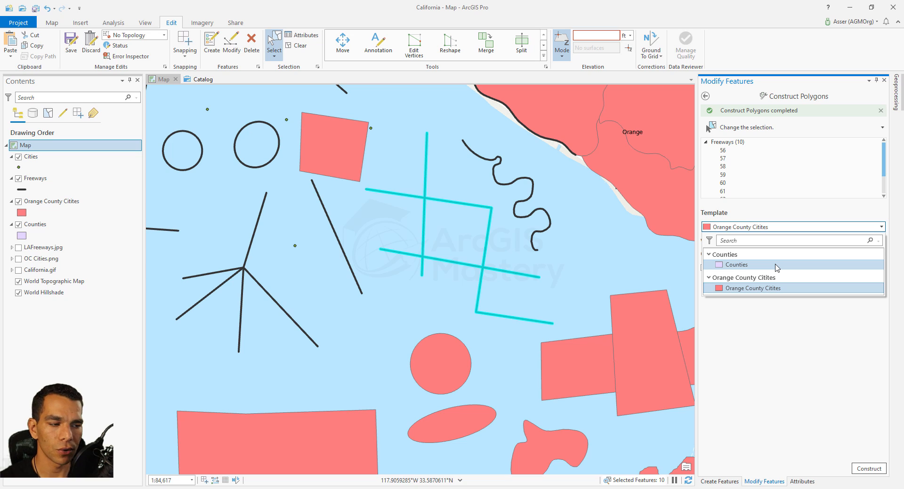
left_click(774, 340)
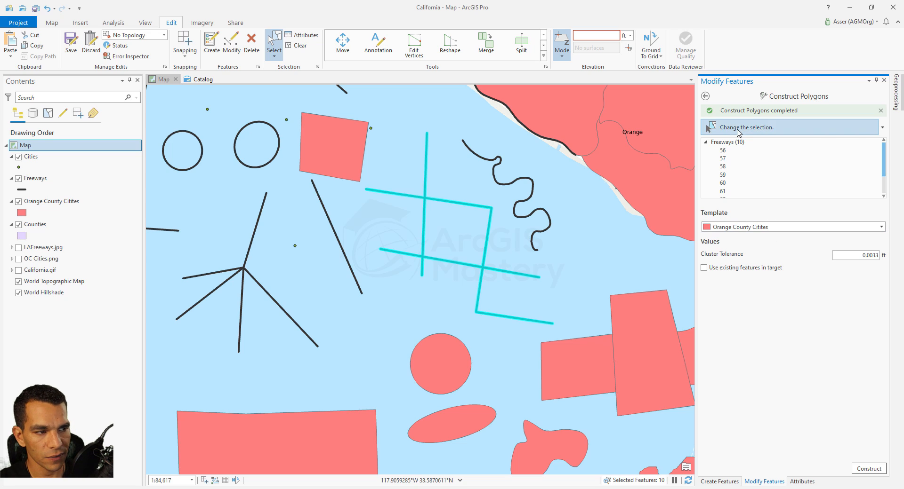
left_click(705, 97)
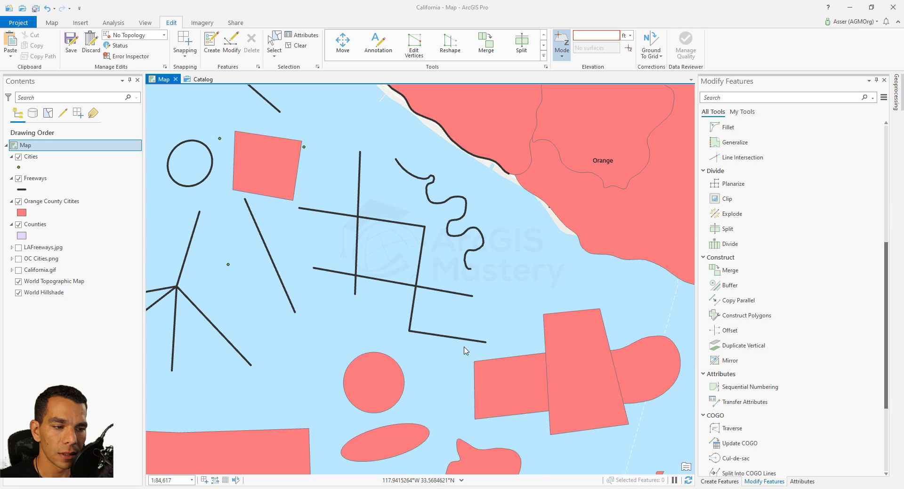
Create Cities points from the freeway line north of the grid with Offset: distance 5,000 ft, offset 3,000 ft, side Right
left_click(729, 332)
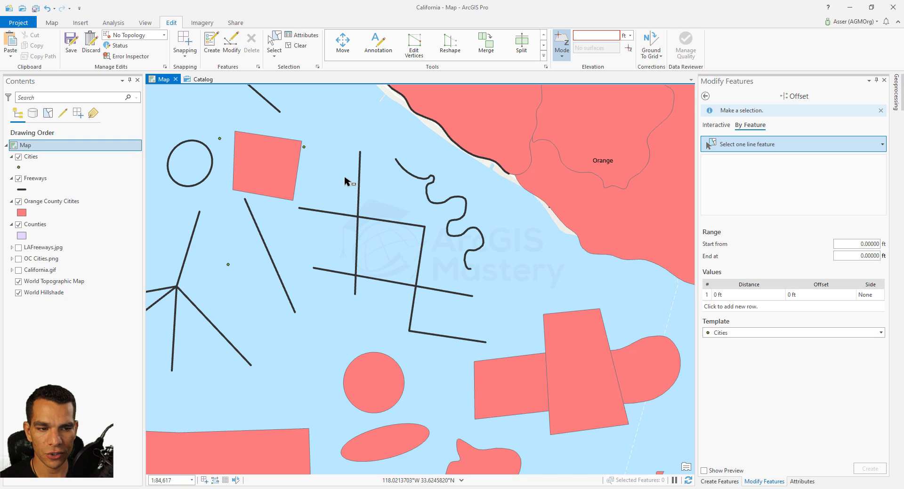
left_click(371, 199)
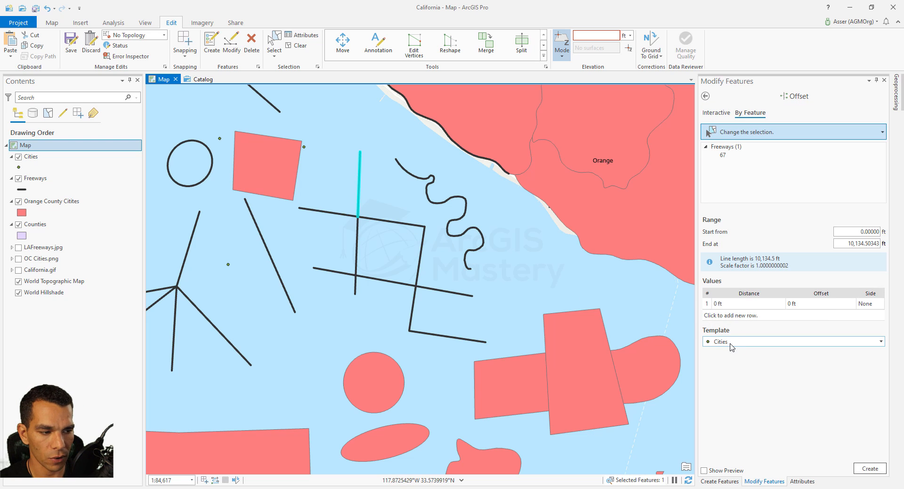
left_click(740, 305)
left_click(739, 306)
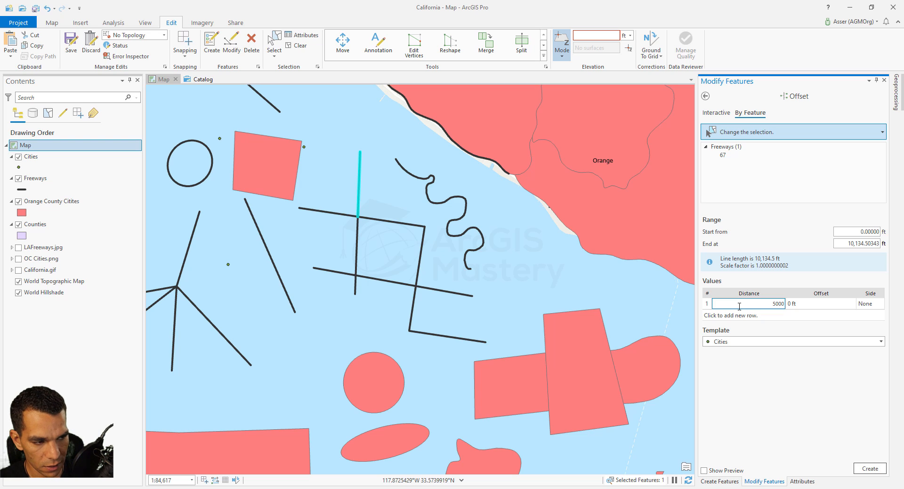
left_click(802, 304)
left_click(802, 304)
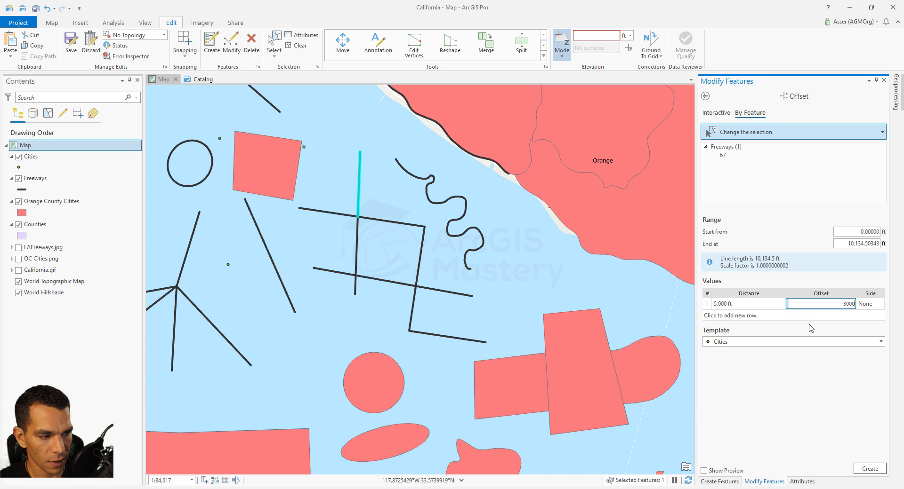
left_click(867, 306)
left_click(867, 307)
left_click(879, 306)
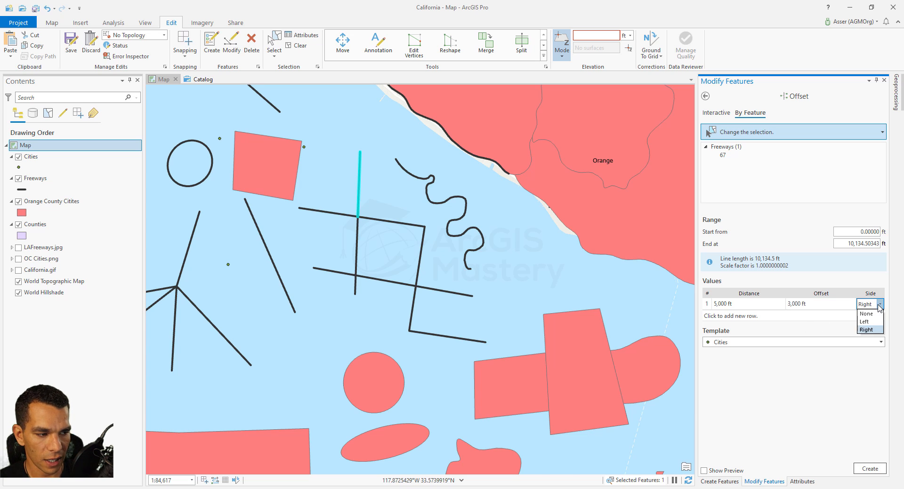
left_click(881, 305)
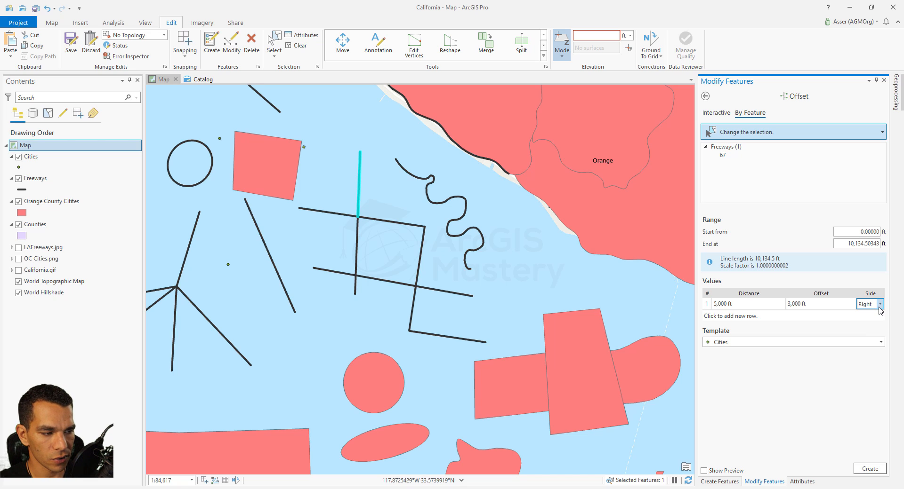
left_click(869, 469)
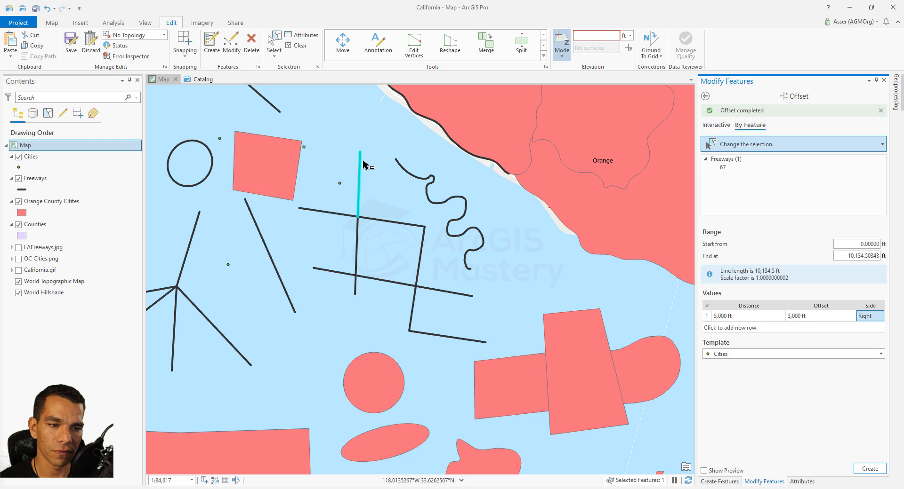
Set the offset to 6,000 ft and create another set of offset points
left_click(818, 316)
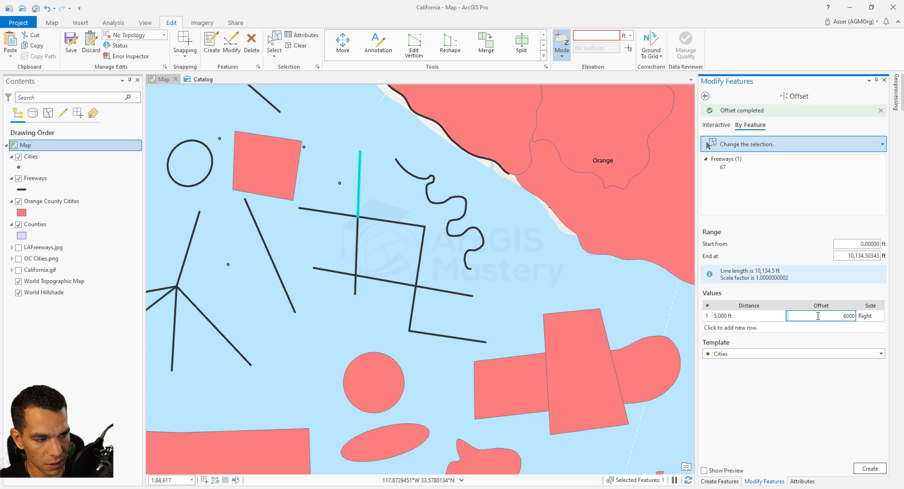
left_click(869, 469)
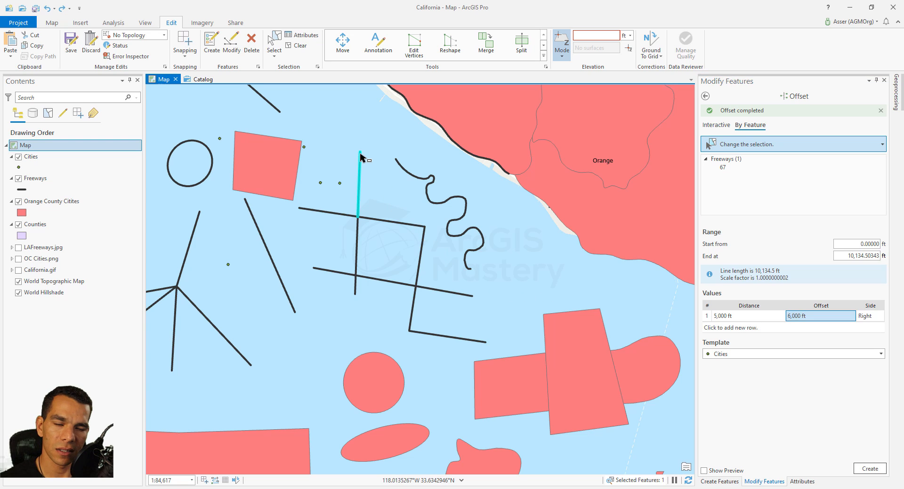
Set the offset distance to 0 ft
left_click(737, 316)
type("0")
key("Tab")
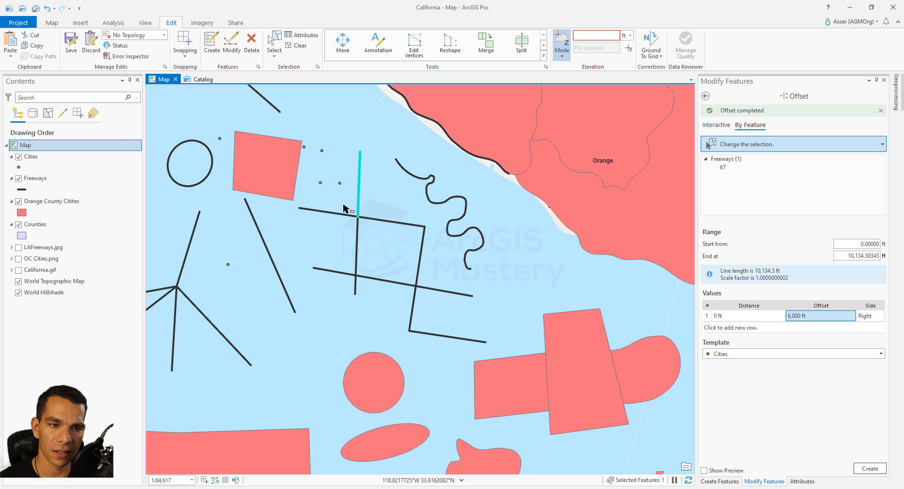
left_click(761, 330)
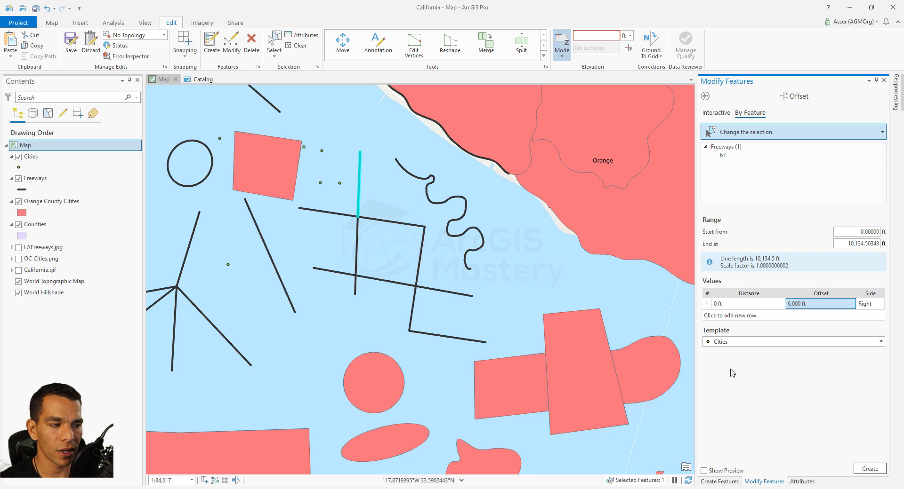
Switch Offset to interactive mode, draw a two-point line near the lower-right polygons, and create the offset point
left_click(712, 114)
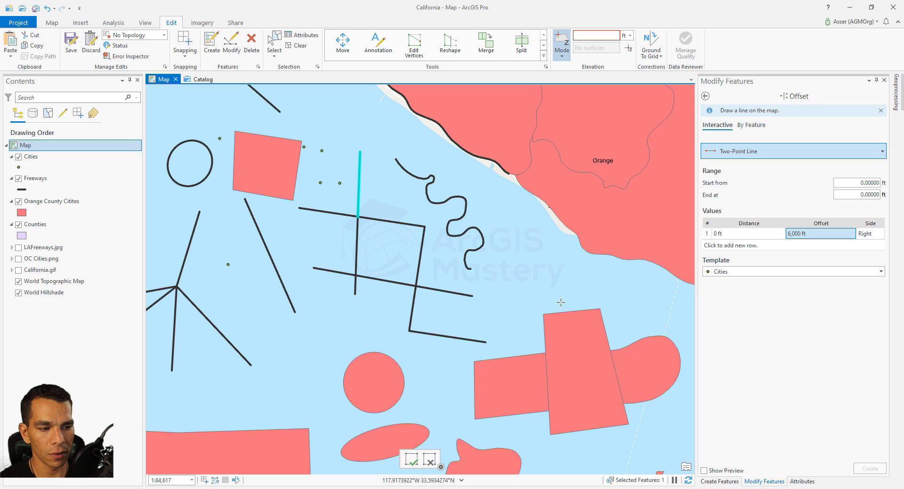
left_click(480, 313)
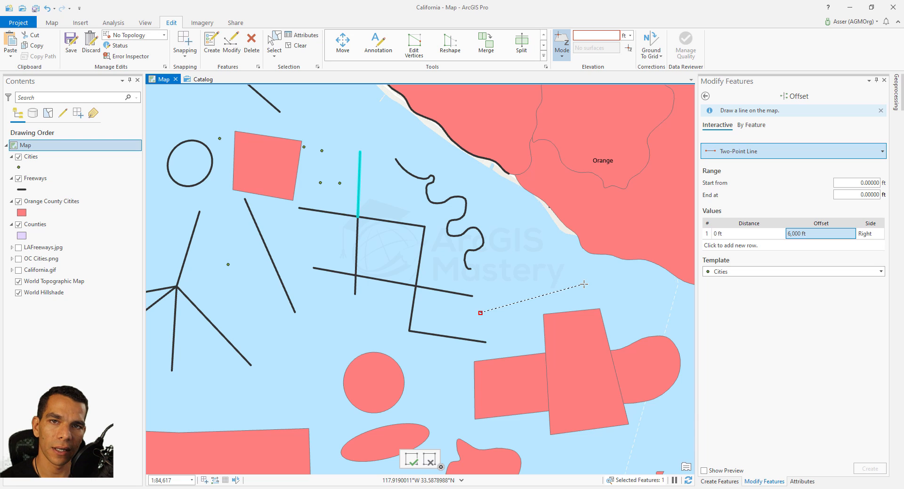
left_click(554, 282)
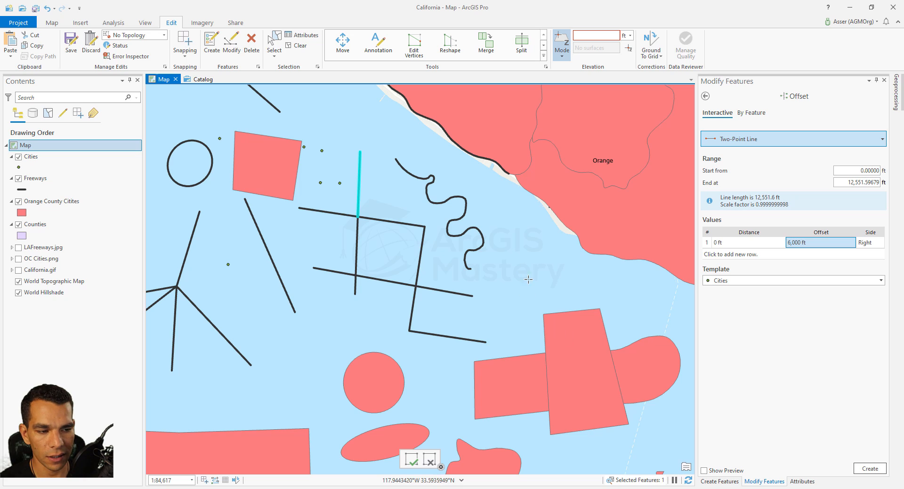
left_click(471, 322)
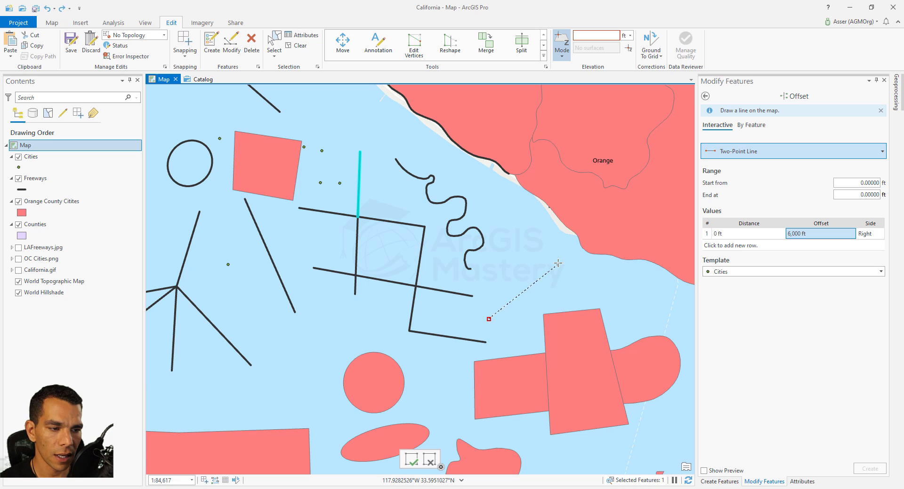
left_click(558, 263)
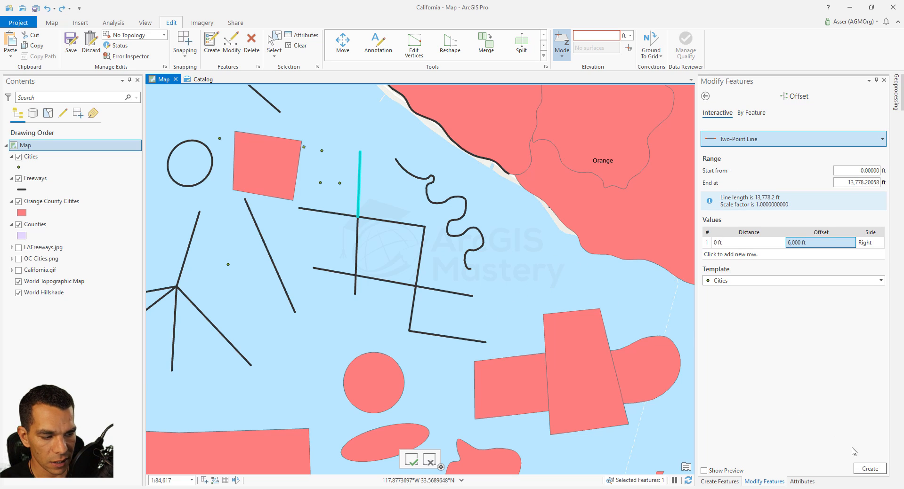
left_click(857, 468)
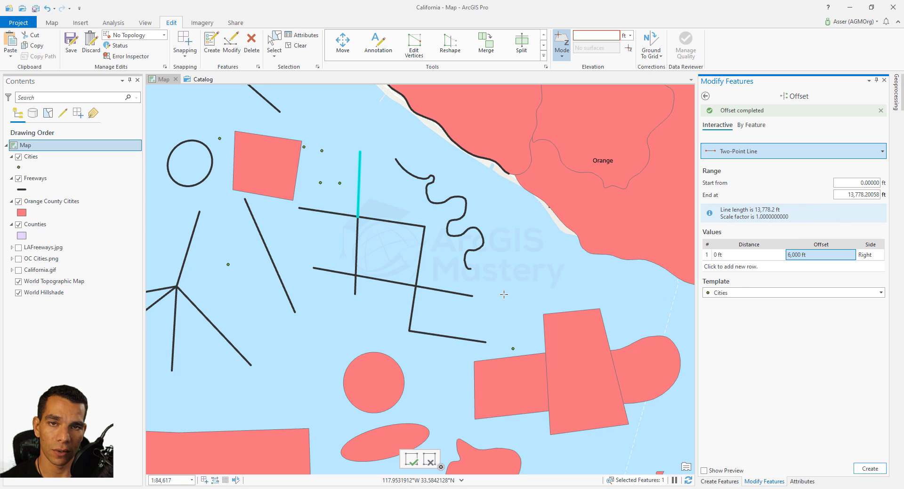
Select the five radiating freeway lines and mirror them across a two-click line southwest of the coast
left_click(705, 96)
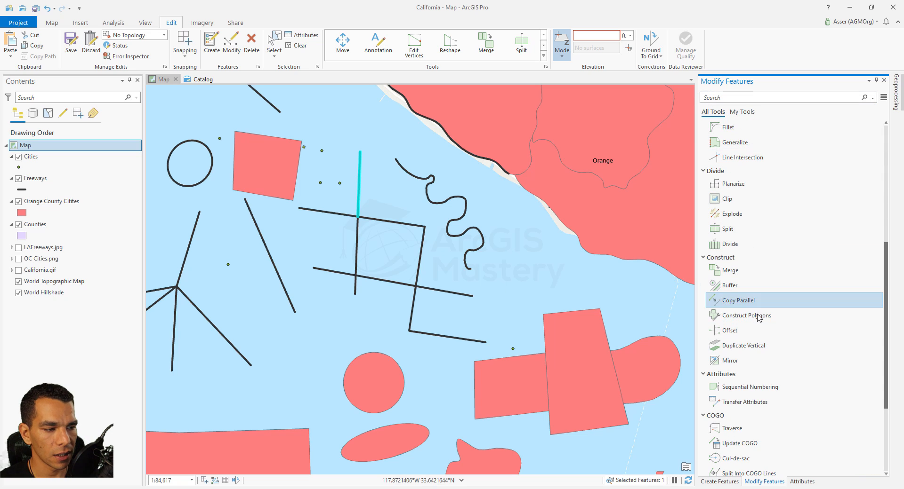
scroll(765, 343, "down", 2)
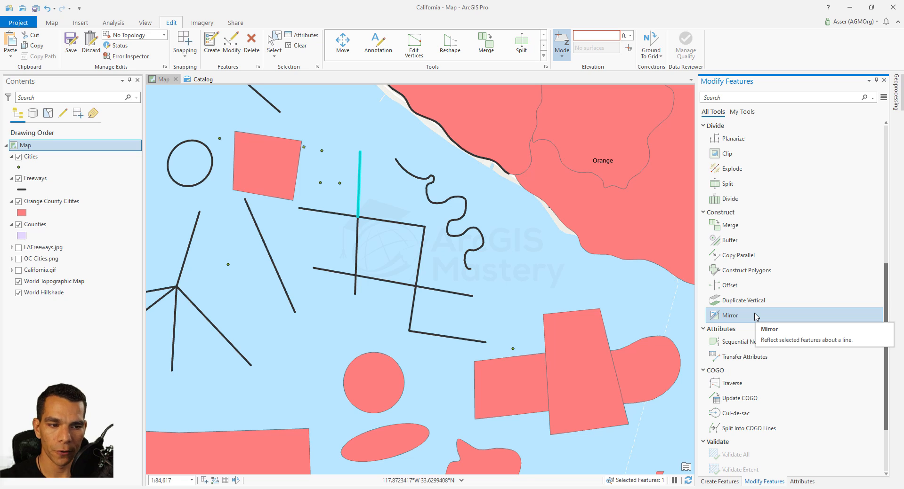
scroll(473, 202, "down", 3)
right_click(361, 249)
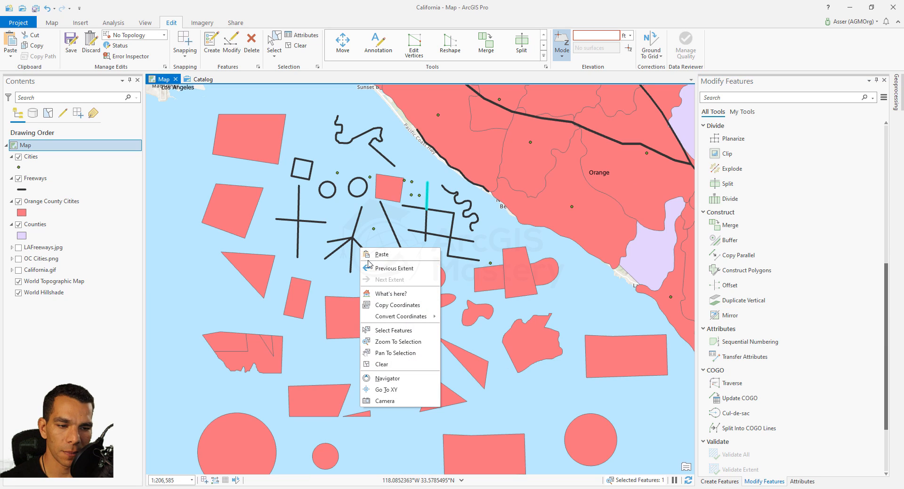
left_click(391, 329)
left_click(351, 238)
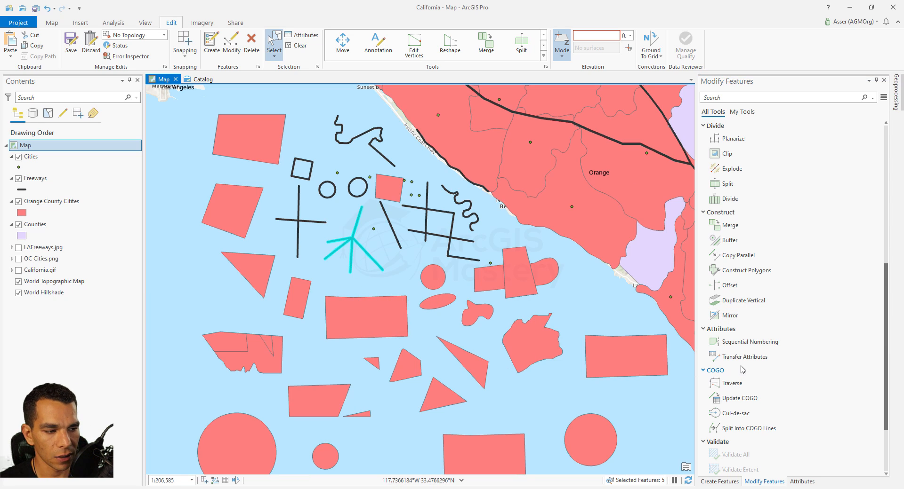
left_click(730, 315)
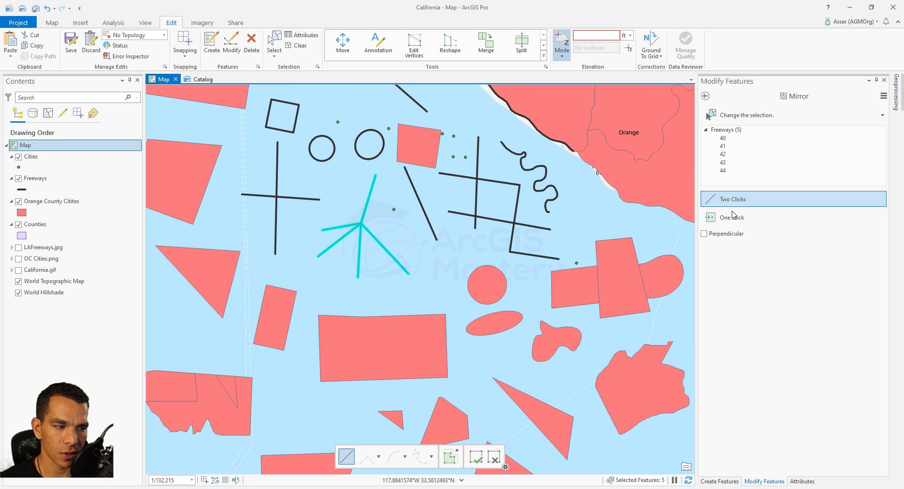
scroll(361, 290, "down", 3)
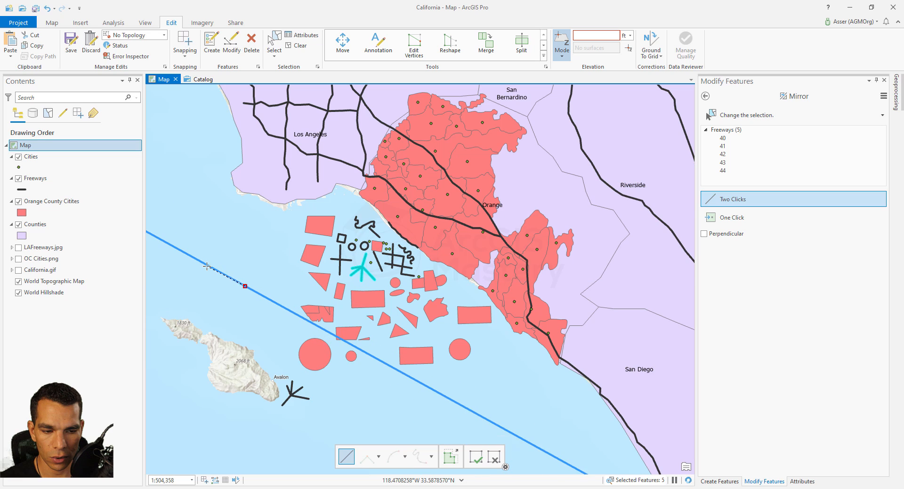
left_click(205, 267)
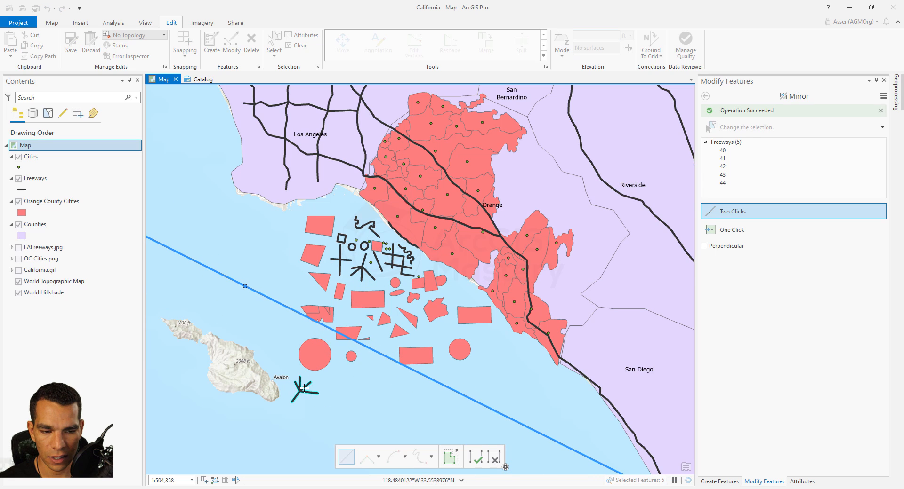
Mirror the selected lines again using One Click mode, west of the freeway cluster
left_click(732, 230)
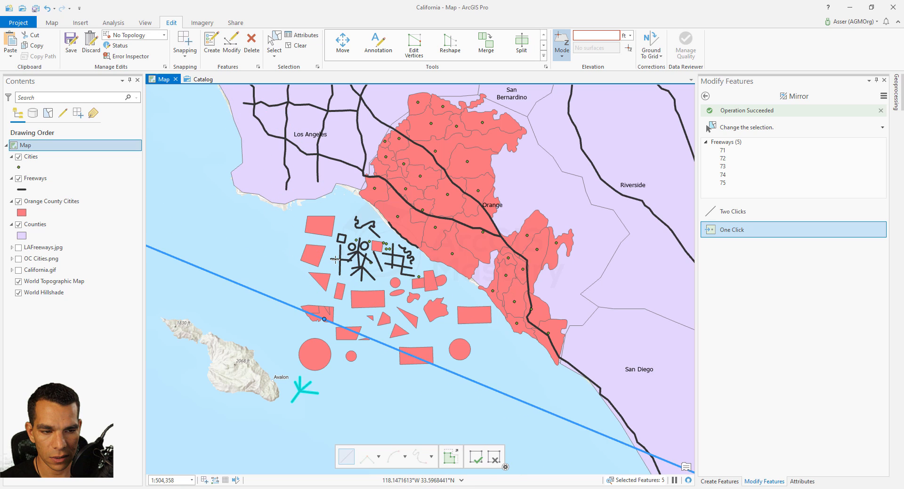
left_click(279, 267)
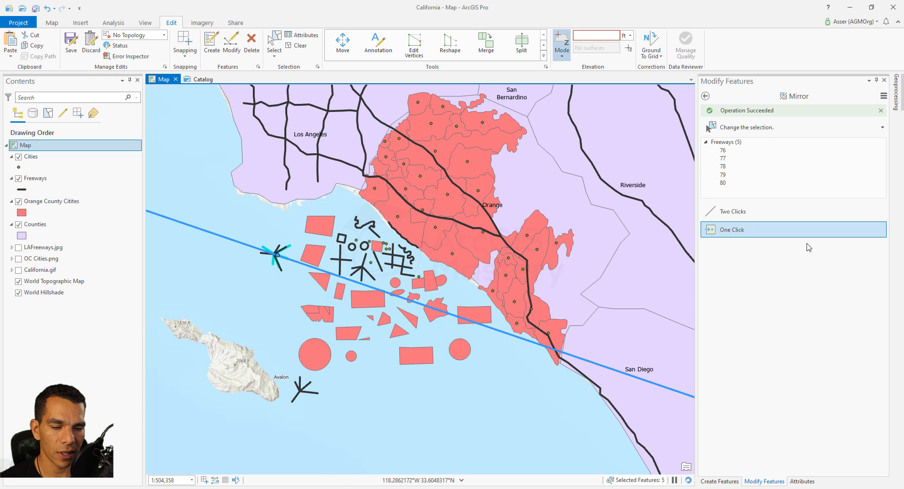
Browse the remaining modify tools and open the full editing tools gallery
left_click(705, 96)
scroll(776, 395, "down", 1)
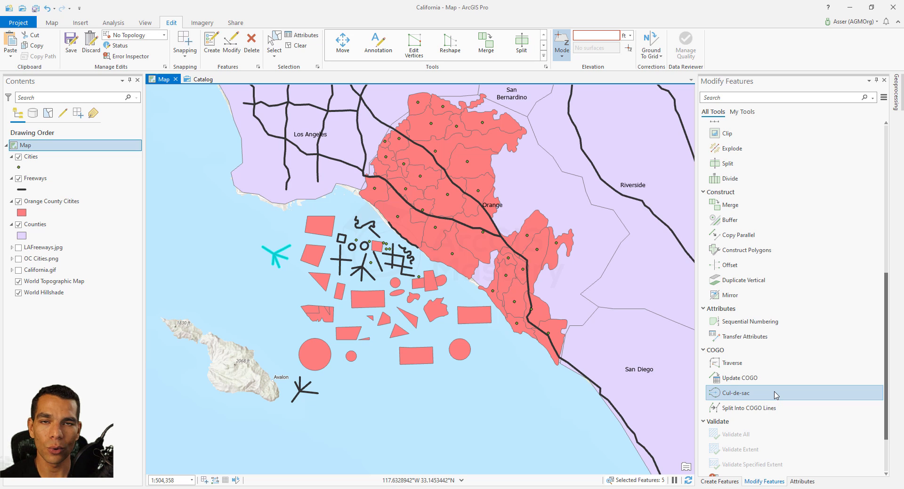
scroll(776, 395, "down", 3)
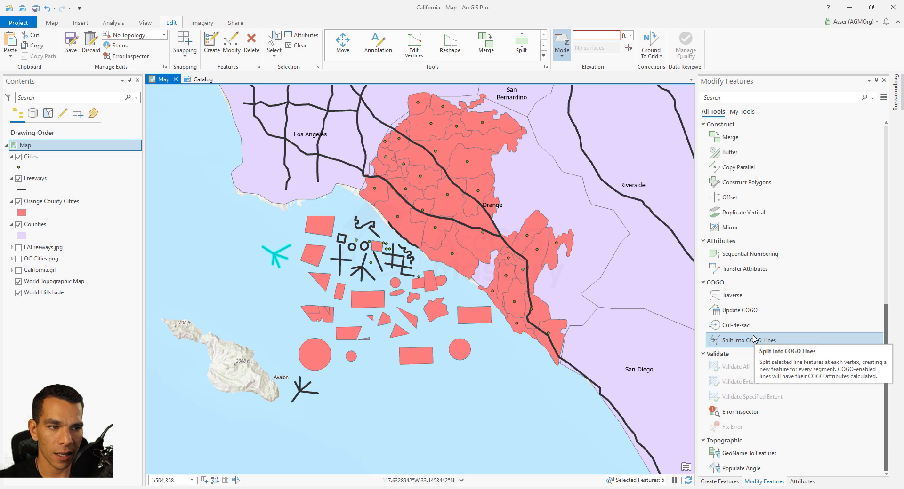
left_click(543, 58)
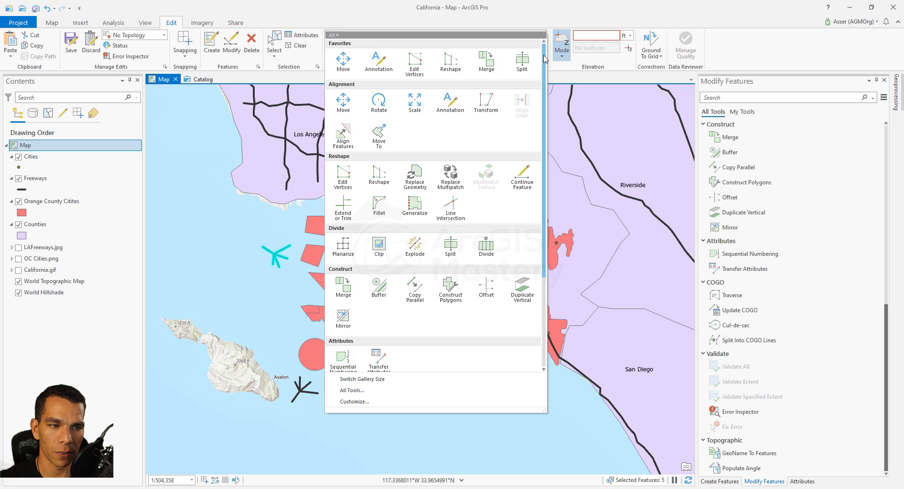